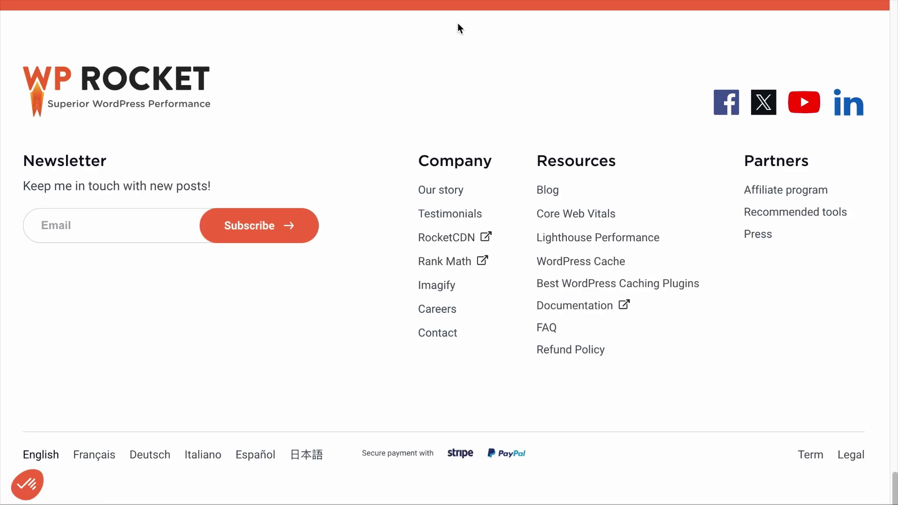
{"action": "left_click", "coordinate": [86, 463]}
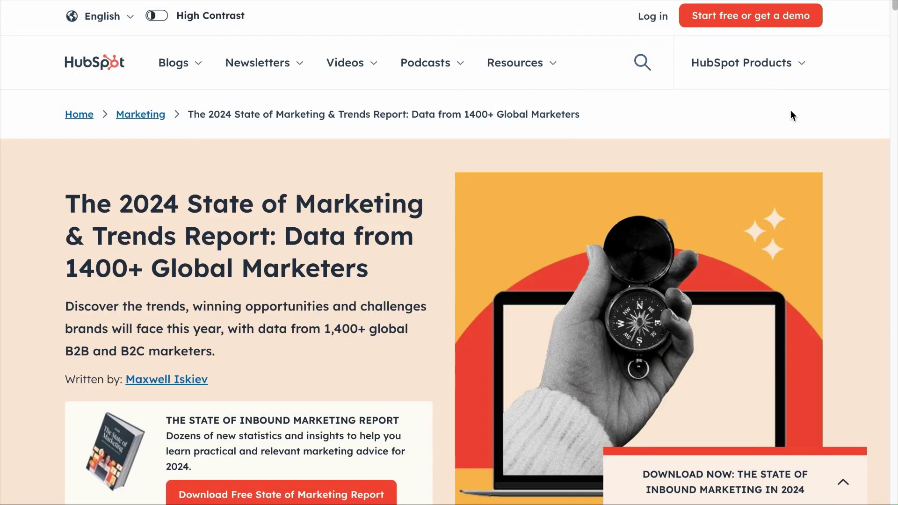
{"action": "scroll", "coordinate": [733, 173], "scroll_direction": "down", "scroll_amount": 20}
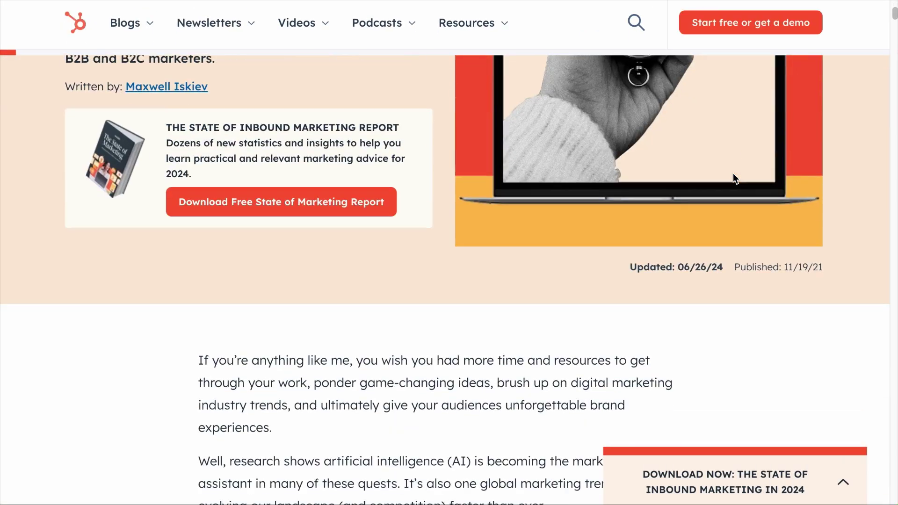
{"action": "scroll", "coordinate": [734, 173], "scroll_direction": "up", "scroll_amount": 15}
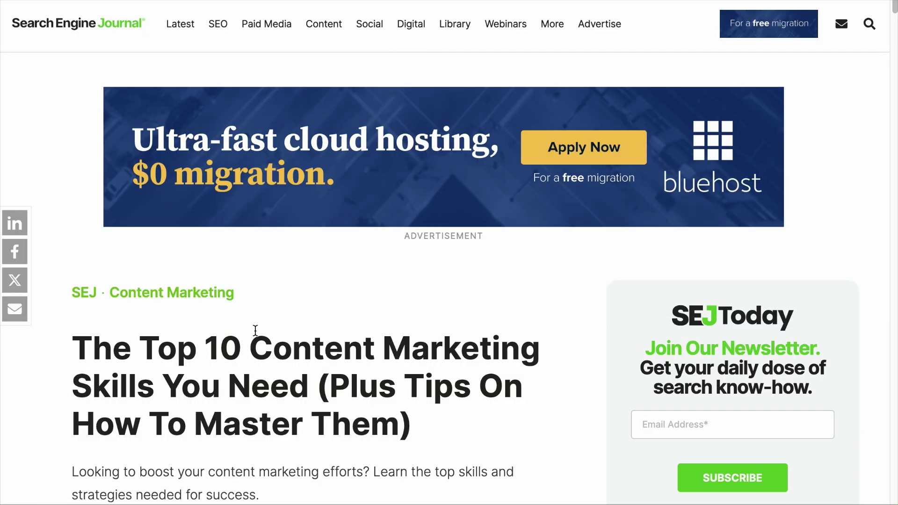
{"action": "scroll", "coordinate": [255, 330], "scroll_direction": "down", "scroll_amount": 4}
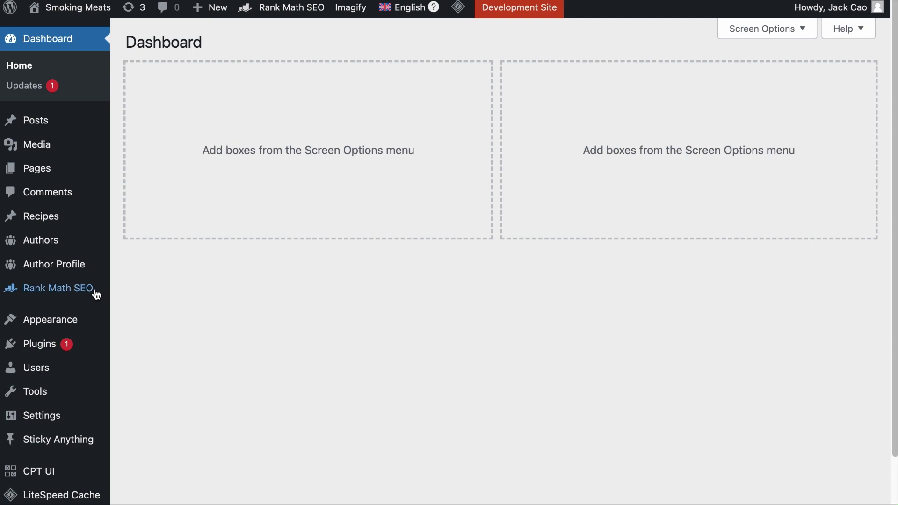
Open the Breadcrumbs section of Rank Math SEO's general settings and review its available options.
{"action": "mouse_move", "coordinate": [87, 295]}
{"action": "left_click", "coordinate": [143, 276]}
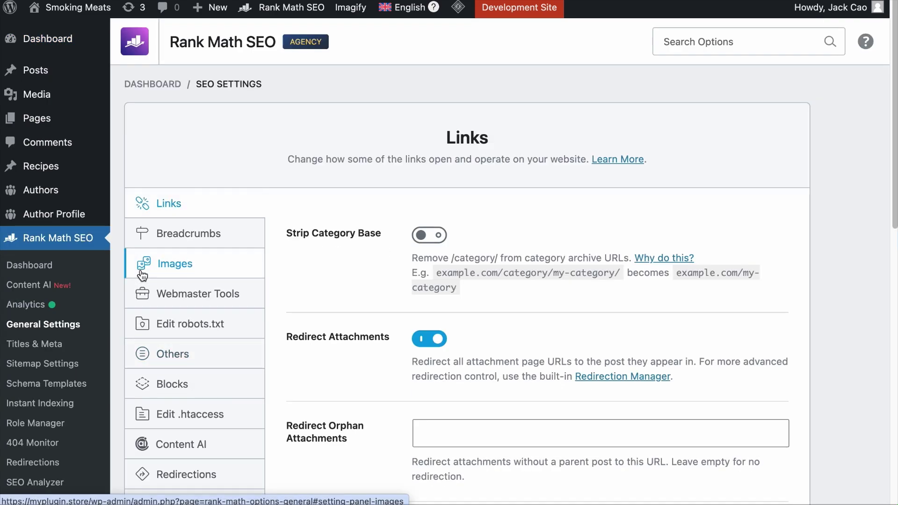
{"action": "left_click", "coordinate": [175, 242]}
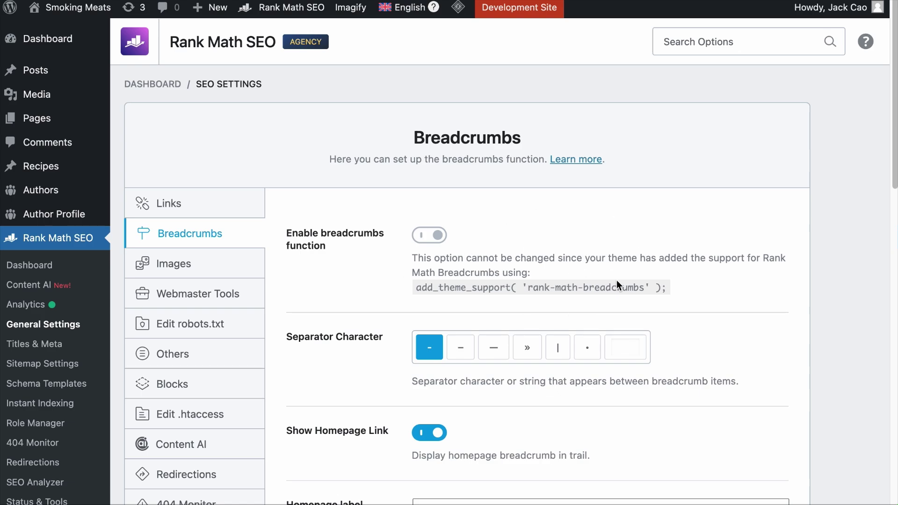
{"action": "scroll", "coordinate": [616, 280], "scroll_direction": "down", "scroll_amount": 10}
{"action": "scroll", "coordinate": [616, 280], "scroll_direction": "down", "scroll_amount": 4}
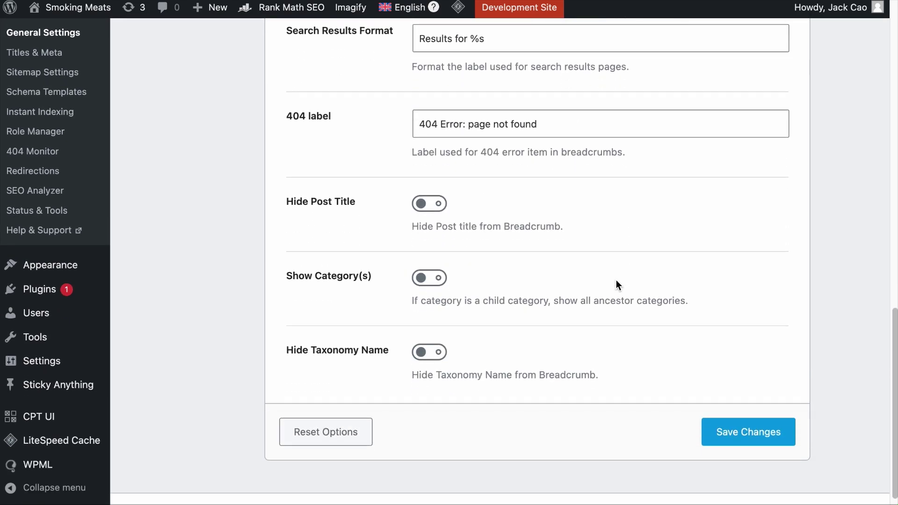
{"action": "scroll", "coordinate": [616, 279], "scroll_direction": "up", "scroll_amount": 15}
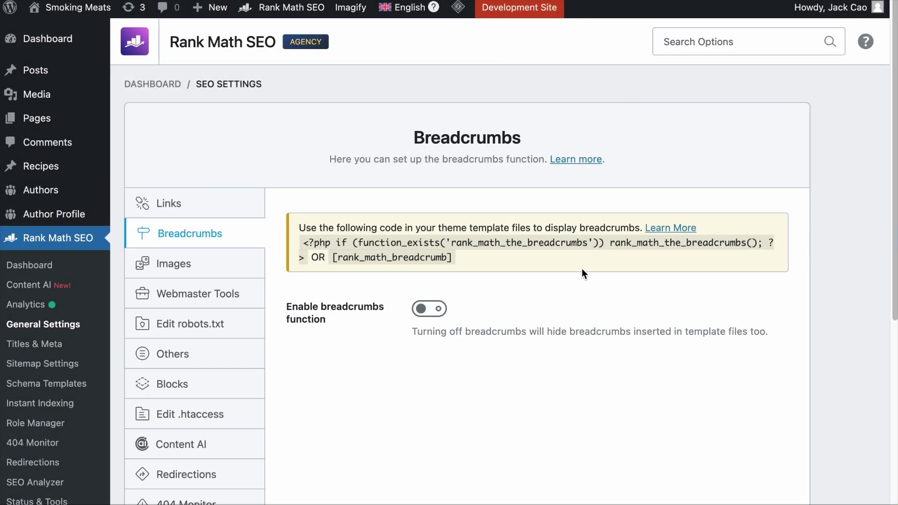
Inspect the breadcrumb PHP snippet and shortcode, enable the breadcrumbs function and save the settings.
{"action": "left_click_drag", "start_coordinate": [341, 246], "coordinate": [721, 248]}
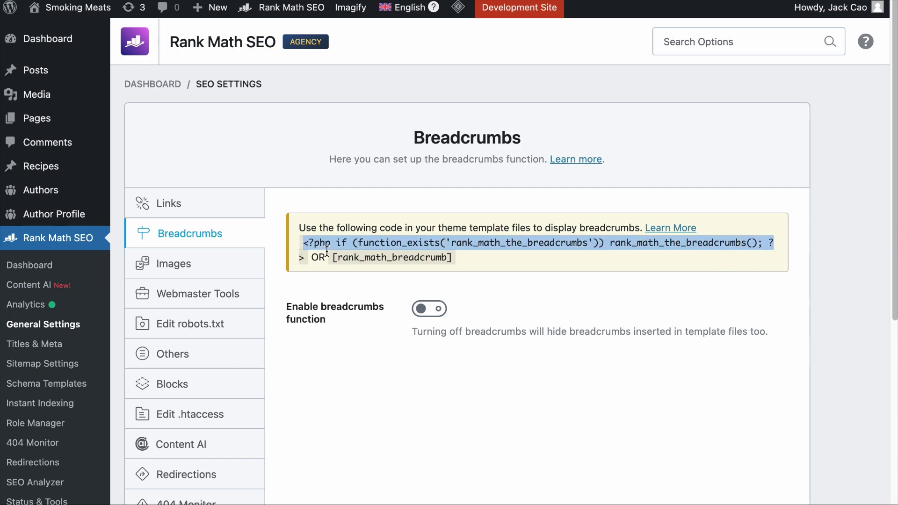
{"action": "left_click_drag", "start_coordinate": [331, 258], "coordinate": [409, 262]}
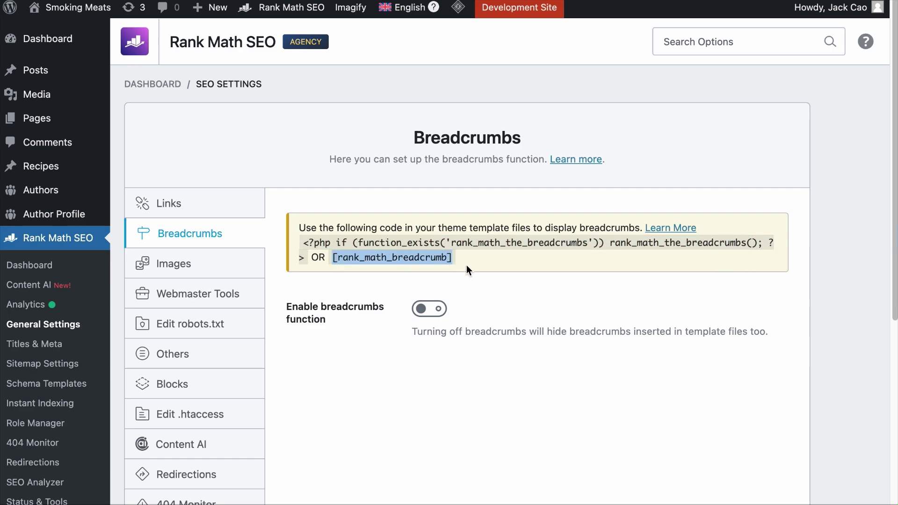
{"action": "left_click", "coordinate": [431, 313]}
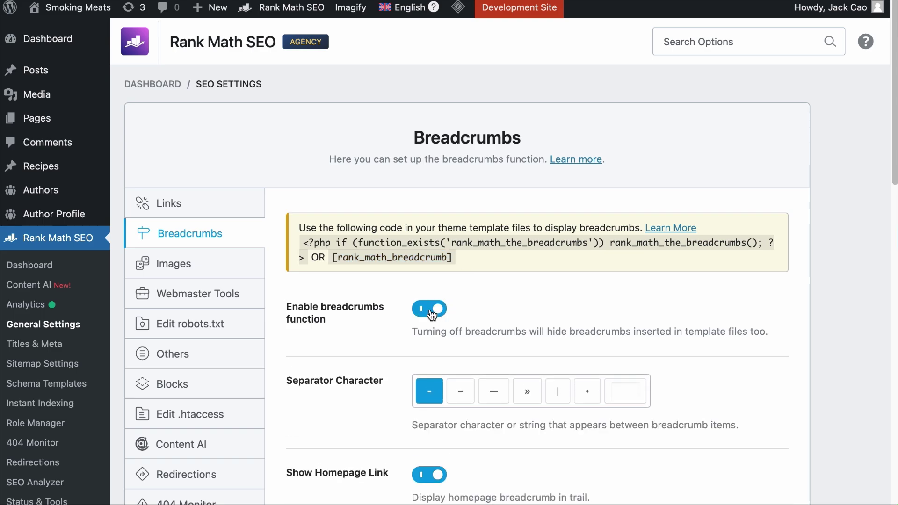
{"action": "scroll", "coordinate": [435, 307], "scroll_direction": "down", "scroll_amount": 20}
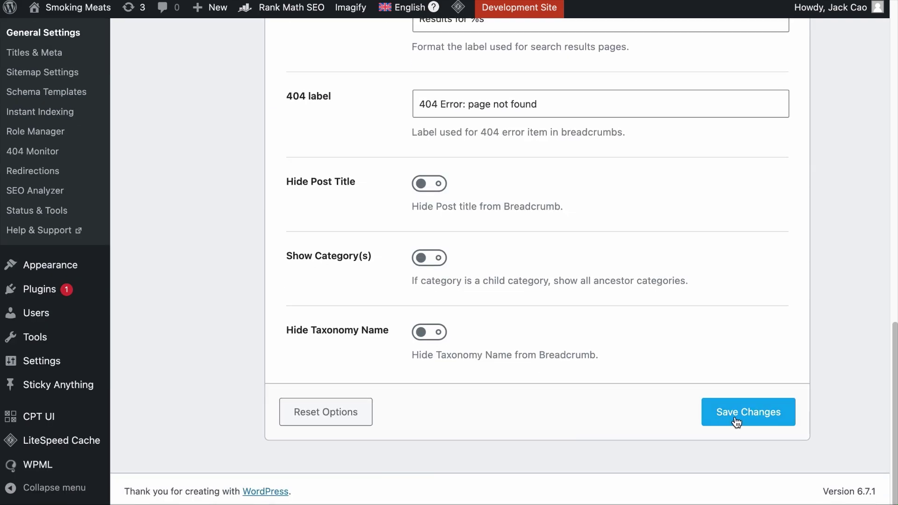
{"action": "left_click", "coordinate": [727, 418]}
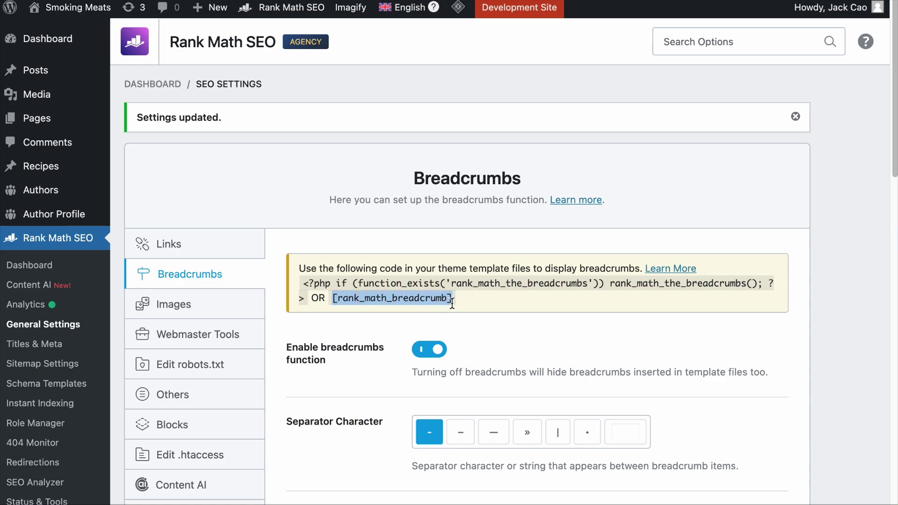
Copy the [rank_math_breadcrumb] shortcode and open the post "What Happens If You Don't Clean Your Grill? – 17 Scary Reasons" for editing.
{"action": "right_click", "coordinate": [438, 294]}
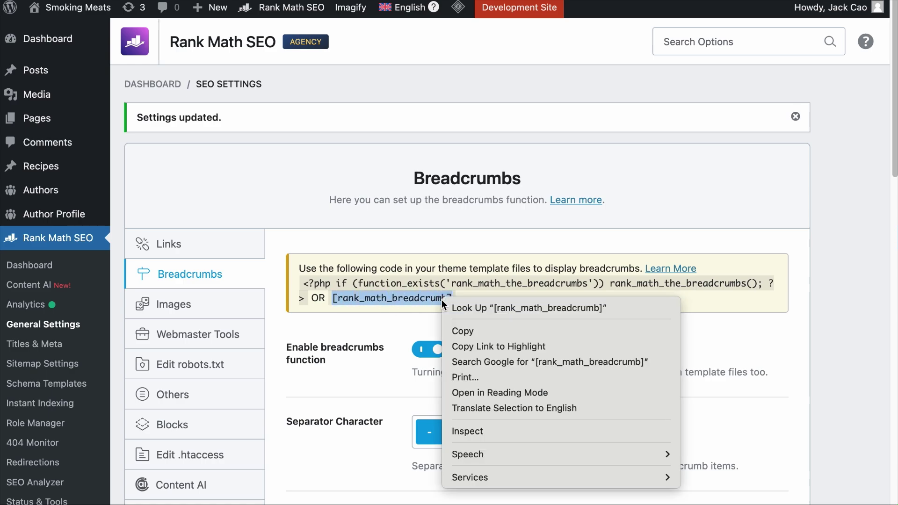
{"action": "left_click", "coordinate": [467, 331]}
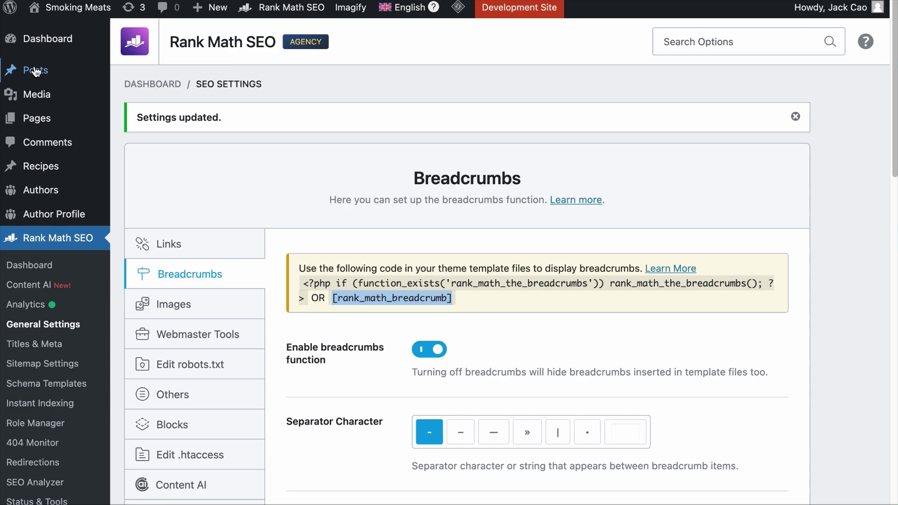
{"action": "mouse_move", "coordinate": [35, 70]}
{"action": "left_click", "coordinate": [132, 76]}
{"action": "scroll", "coordinate": [327, 210], "scroll_direction": "down", "scroll_amount": 20}
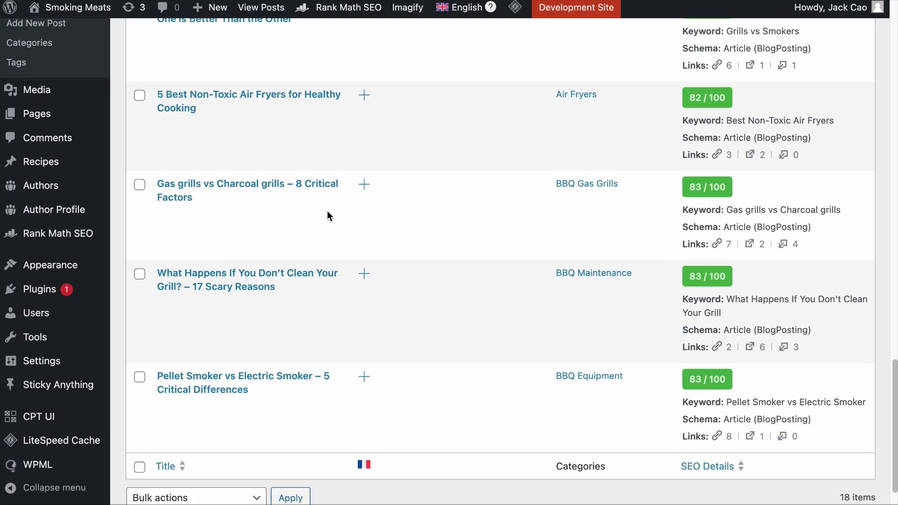
{"action": "left_click", "coordinate": [165, 281]}
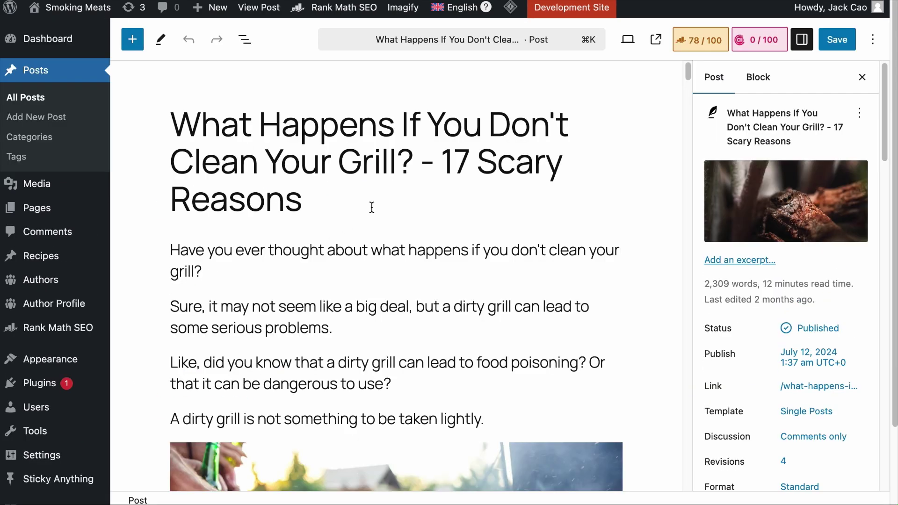
View the live grill post in a new tab, check the area around its title and featured image, and return to the editor.
{"action": "right_click", "coordinate": [655, 39]}
{"action": "left_click", "coordinate": [671, 45]}
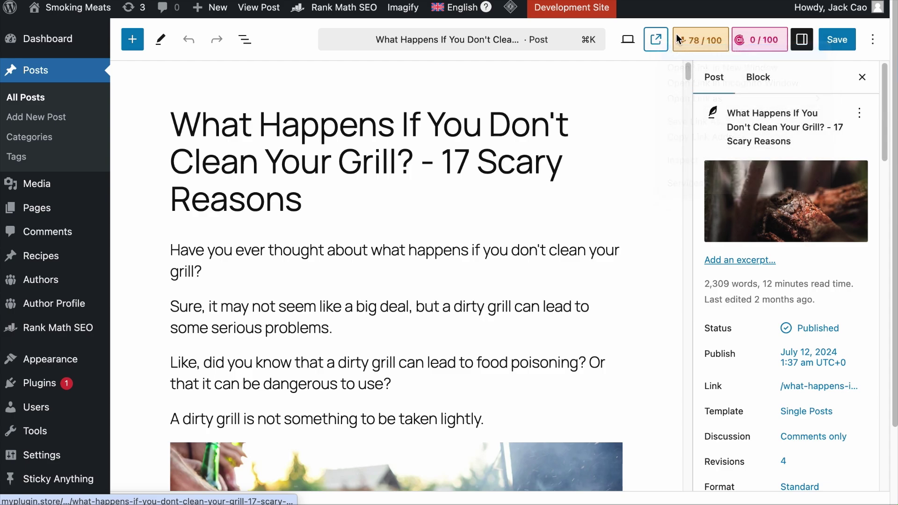
{"action": "key", "text": "ctrl+Tab"}
{"action": "scroll", "coordinate": [680, 68], "scroll_direction": "down", "scroll_amount": 6}
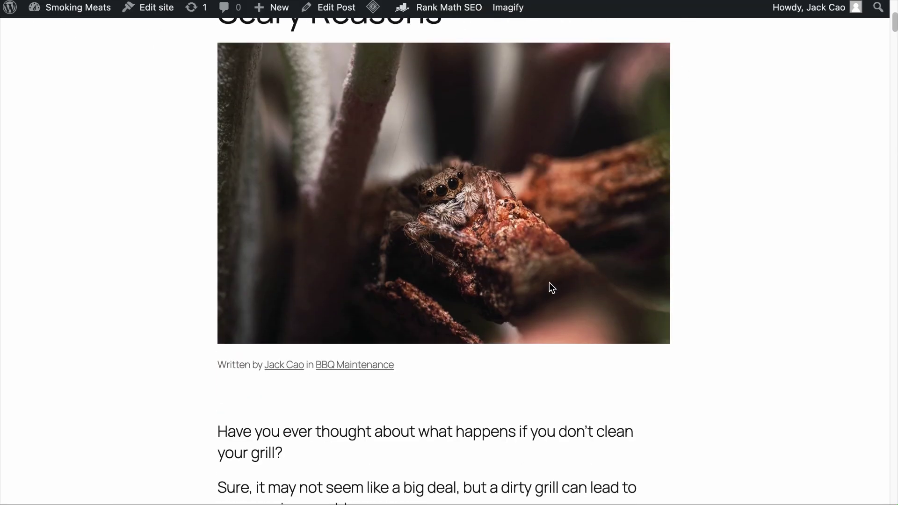
{"action": "scroll", "coordinate": [428, 214], "scroll_direction": "up", "scroll_amount": 3}
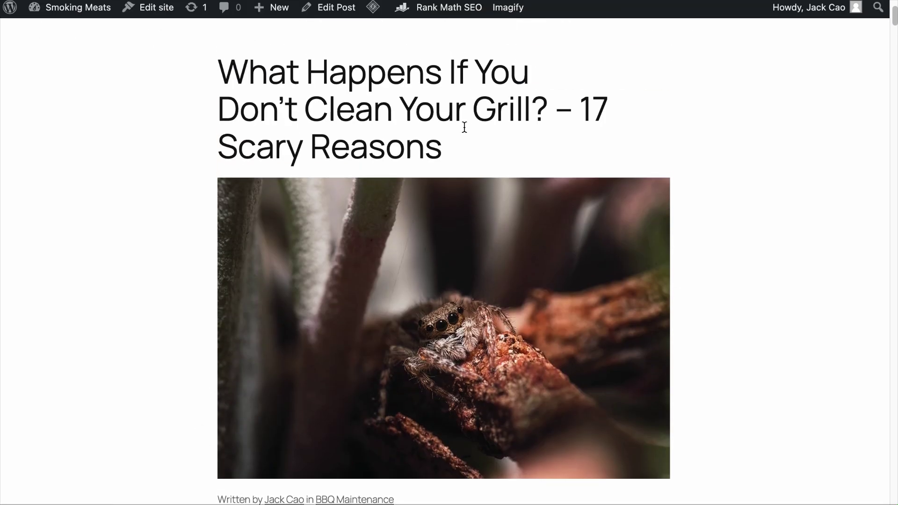
{"action": "scroll", "coordinate": [468, 124], "scroll_direction": "down", "scroll_amount": 5}
{"action": "key", "text": "ctrl+shift+Tab"}
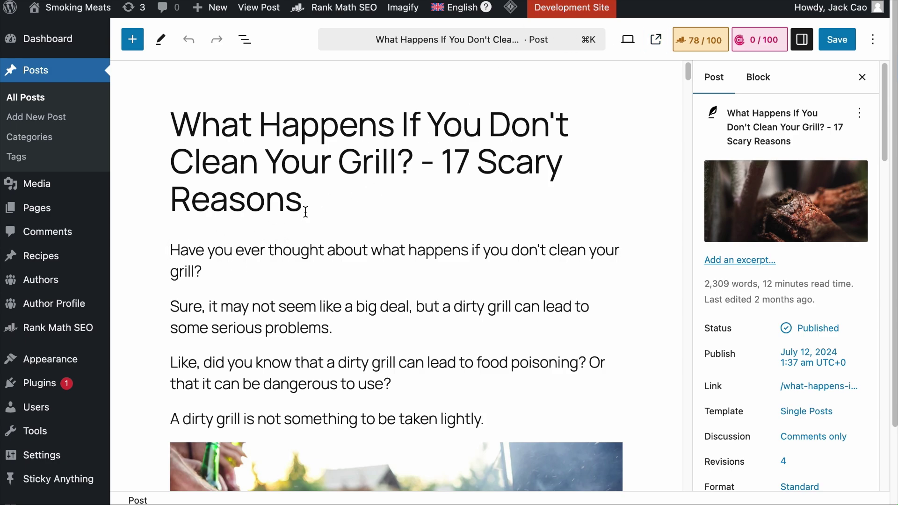
Insert a Shortcode block between the post title and the first paragraph.
{"action": "key", "text": "Return"}
{"action": "left_click", "coordinate": [614, 247]}
{"action": "left_click", "coordinate": [673, 493]}
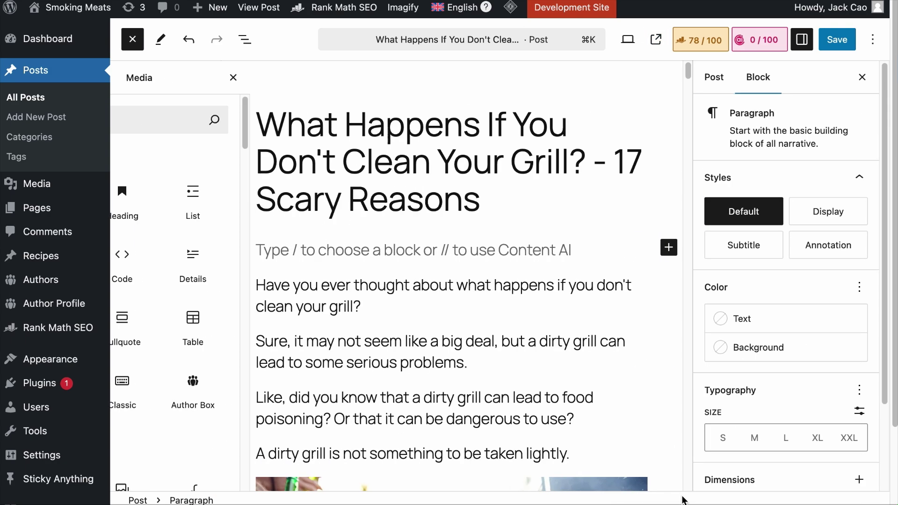
{"action": "left_click", "coordinate": [290, 125]}
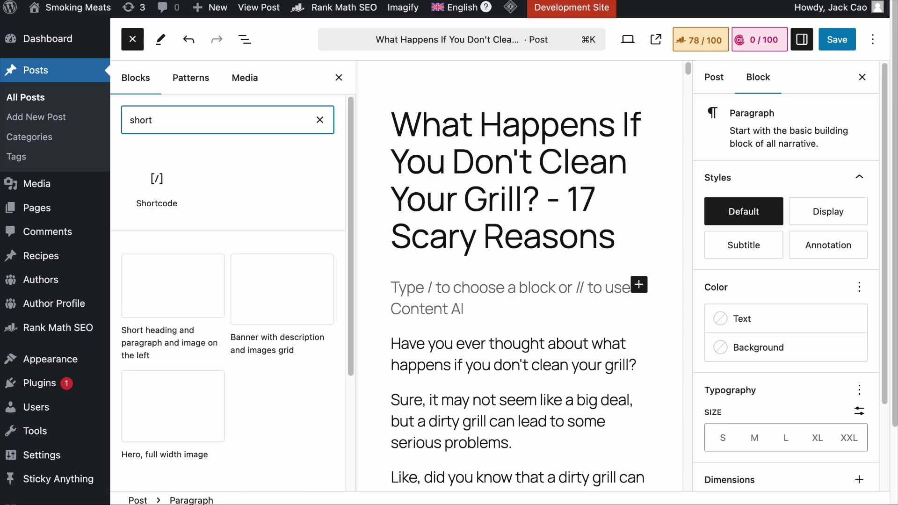
{"action": "left_click", "coordinate": [187, 182]}
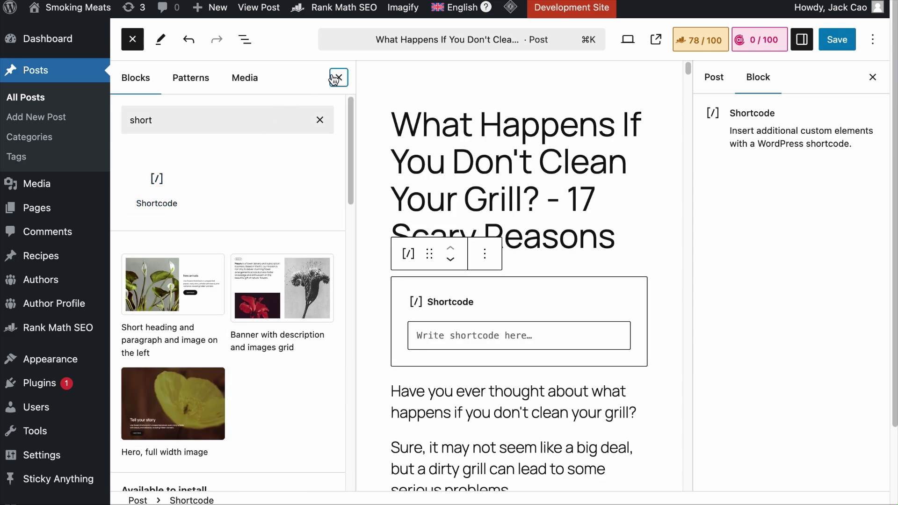
Paste [rank_math_breadcrumb] into the Shortcode block and save the post.
{"action": "left_click", "coordinate": [338, 77]}
{"action": "left_click", "coordinate": [346, 300]}
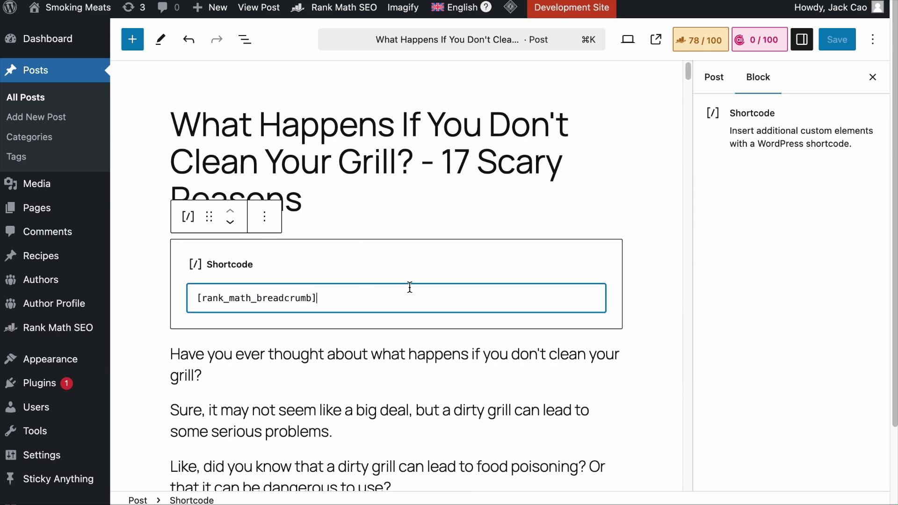
{"action": "left_click", "coordinate": [837, 42]}
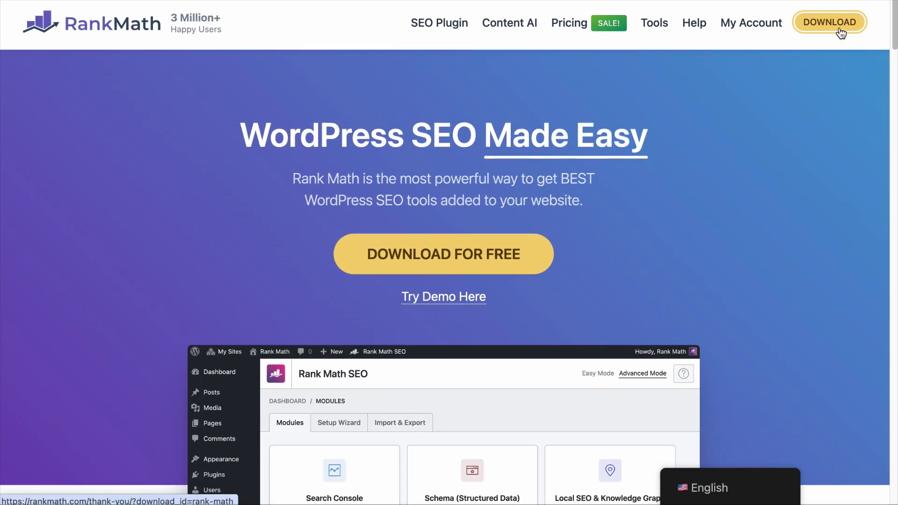
Download the Rank Math plugin from the RankMath website and look over the tutorial section of the thank-you page.
{"action": "left_click", "coordinate": [839, 30]}
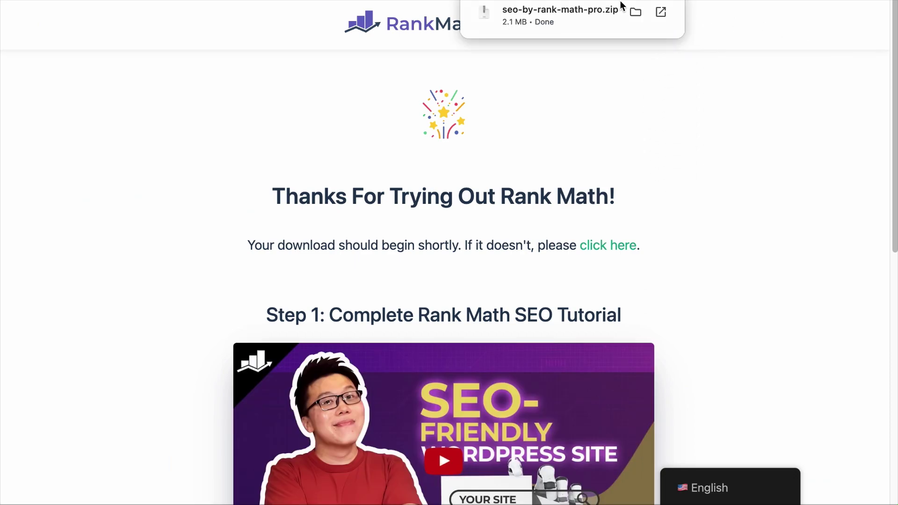
{"action": "scroll", "coordinate": [625, 105], "scroll_direction": "down", "scroll_amount": 3}
{"action": "scroll", "coordinate": [626, 105], "scroll_direction": "down", "scroll_amount": 1}
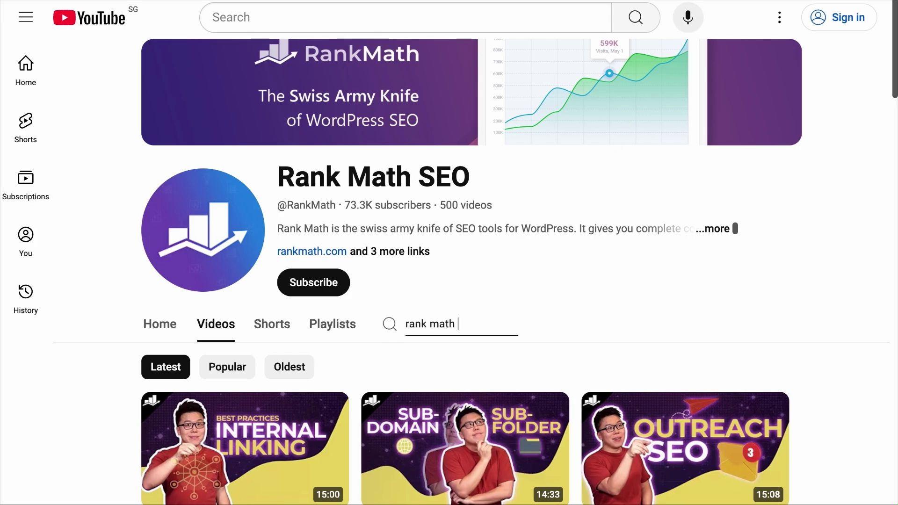
Search the Rank Math SEO channel on YouTube for "rank math al" and browse the videos.
{"action": "type", "text": "al"}
{"action": "key", "text": "Return"}
{"action": "scroll", "coordinate": [298, 395], "scroll_direction": "down", "scroll_amount": 2}
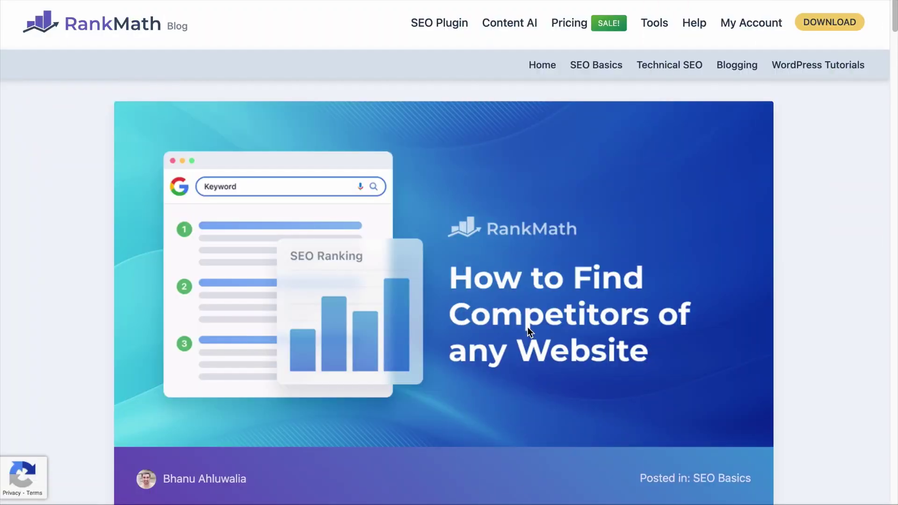
Read through RankMath's website competitors article, HubSpot's sales planning article and Wikipedia's Search engine optimization article.
{"action": "scroll", "coordinate": [528, 327], "scroll_direction": "down", "scroll_amount": 7}
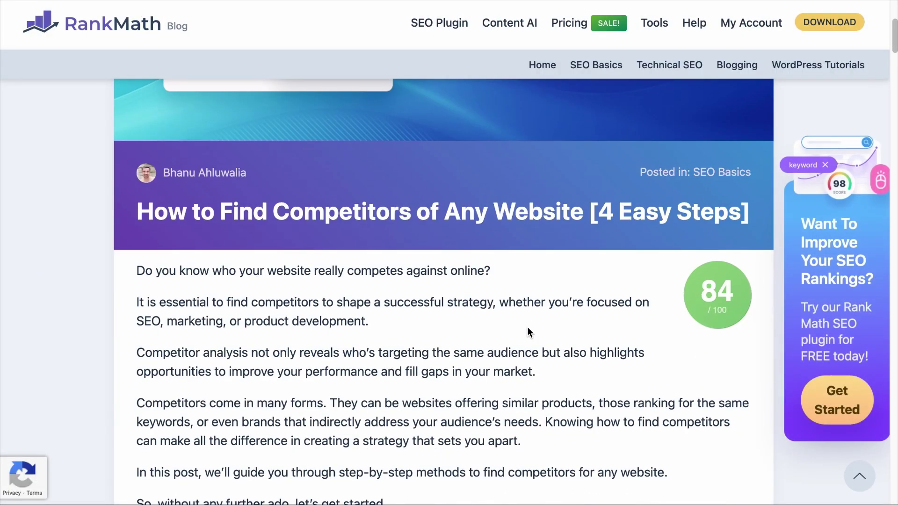
{"action": "scroll", "coordinate": [528, 327], "scroll_direction": "down", "scroll_amount": 6}
{"action": "scroll", "coordinate": [527, 327], "scroll_direction": "down", "scroll_amount": 7}
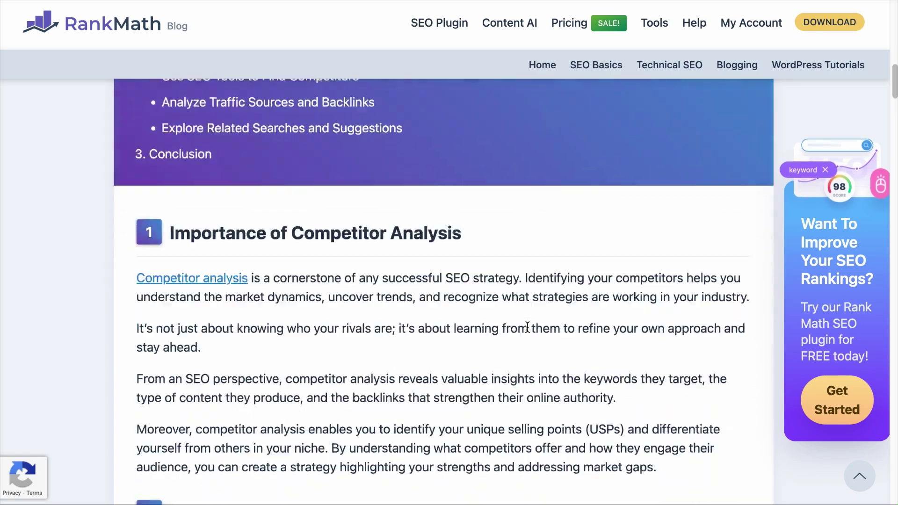
{"action": "scroll", "coordinate": [528, 327], "scroll_direction": "down", "scroll_amount": 8}
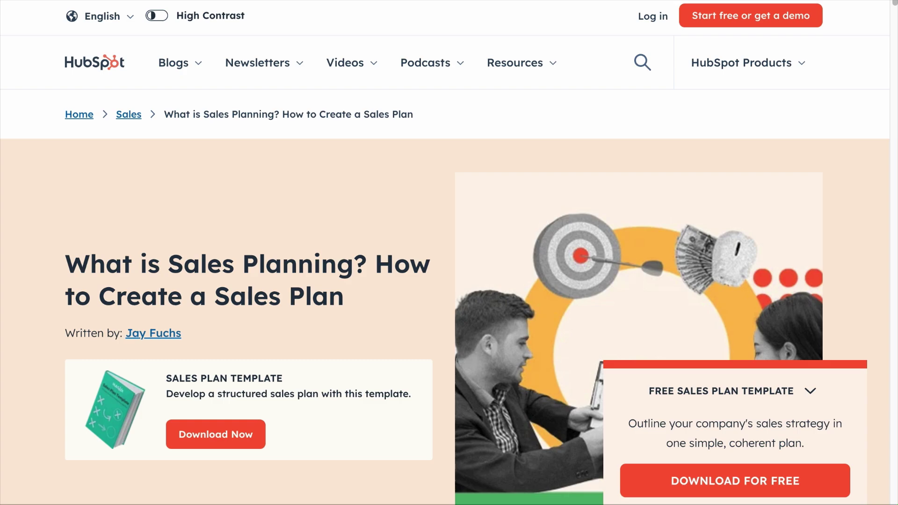
{"action": "scroll", "coordinate": [454, 224], "scroll_direction": "down", "scroll_amount": 15}
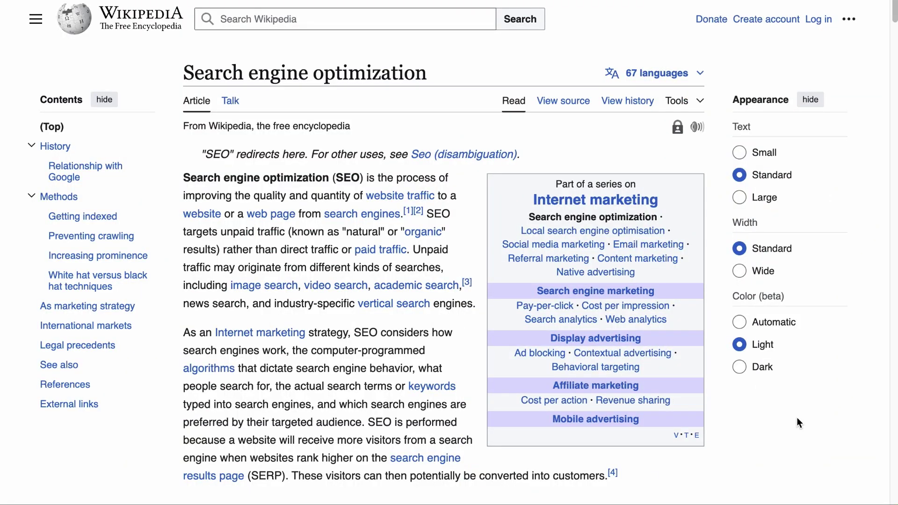
{"action": "scroll", "coordinate": [548, 414], "scroll_direction": "down", "scroll_amount": 15}
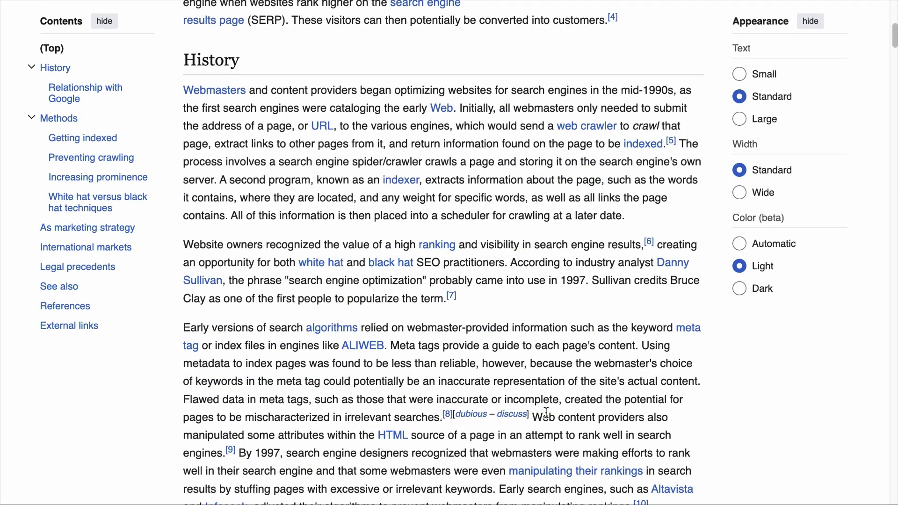
{"action": "scroll", "coordinate": [546, 413], "scroll_direction": "down", "scroll_amount": 8}
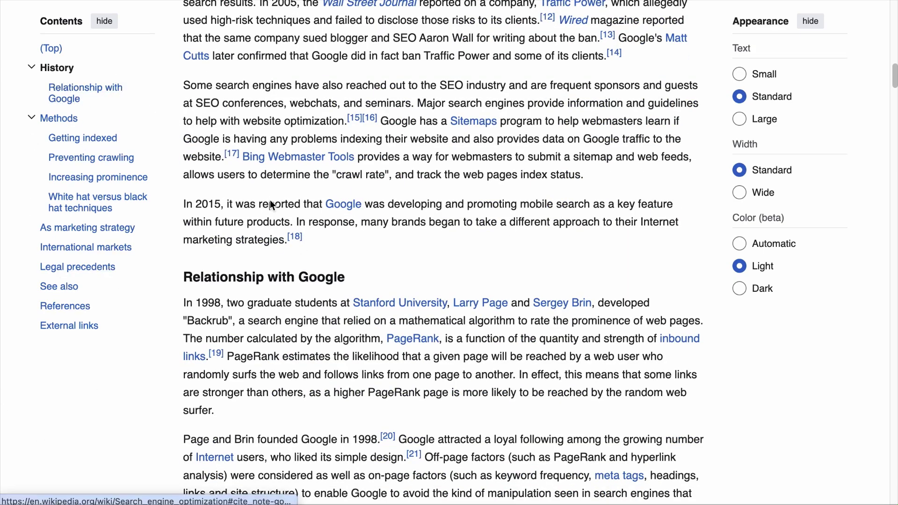
Skim Wikipedia's Search engine optimization article and jump to its International markets section from the table of contents.
{"action": "scroll", "coordinate": [306, 221], "scroll_direction": "down", "scroll_amount": 16}
{"action": "scroll", "coordinate": [309, 221], "scroll_direction": "down", "scroll_amount": 8}
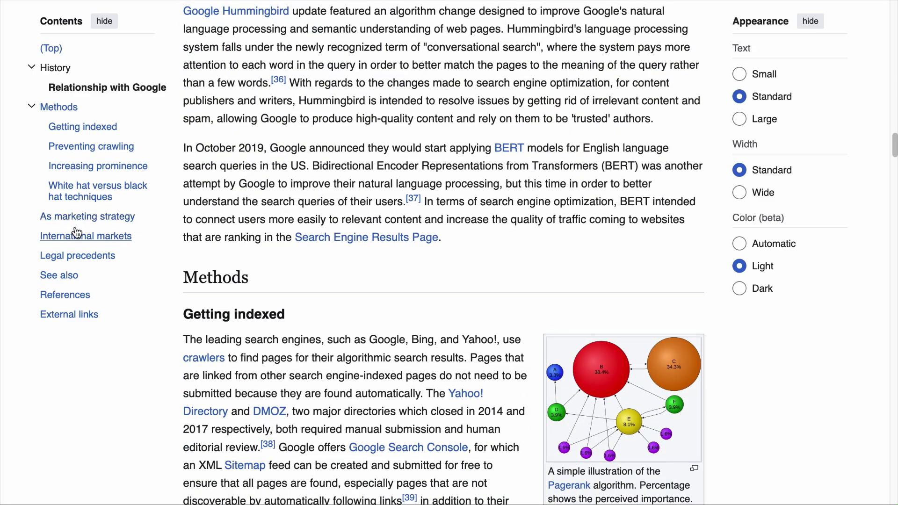
{"action": "left_click", "coordinate": [76, 232]}
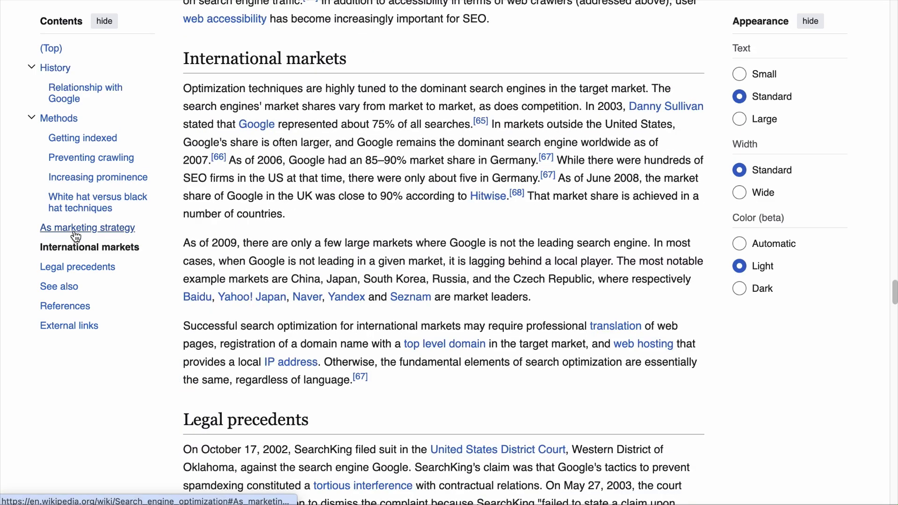
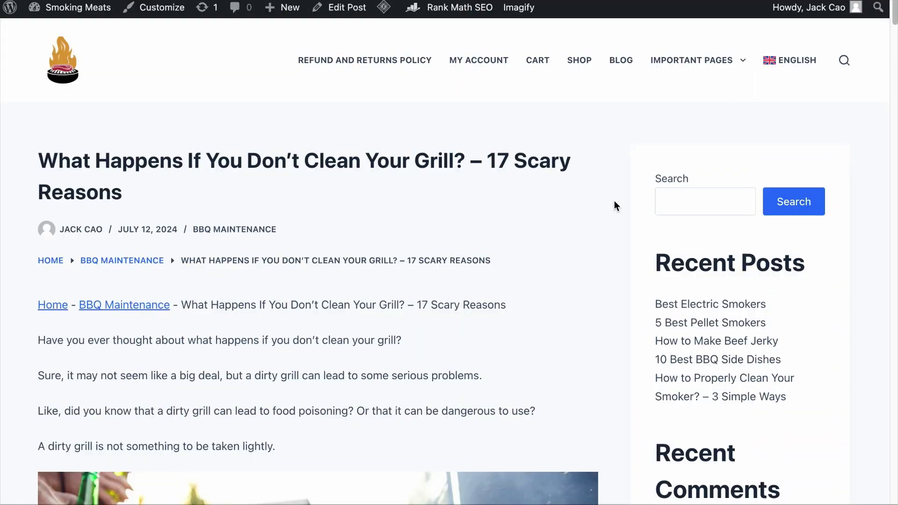
Examine the grill post's Important Pages navigation, including the nested Best BBQ Side Dishes and Swedish submenus.
{"action": "mouse_move", "coordinate": [698, 58]}
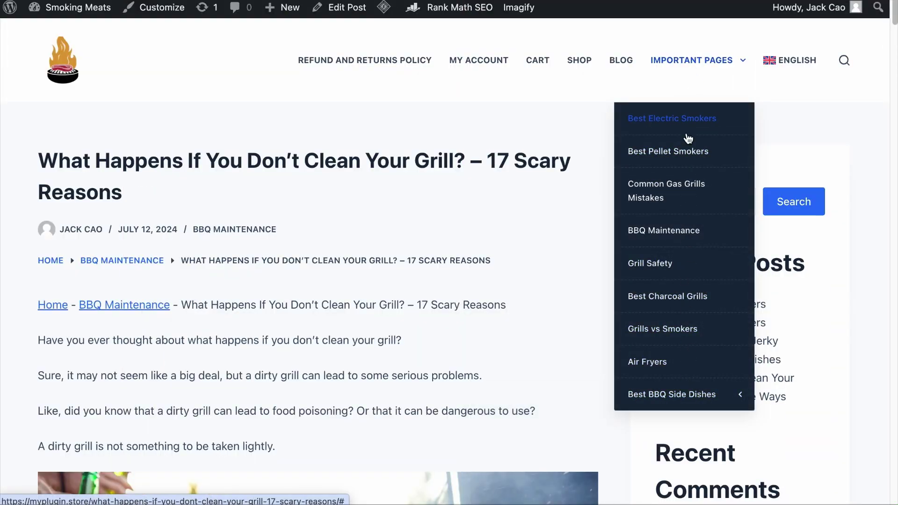
{"action": "scroll", "coordinate": [678, 328], "scroll_direction": "down", "scroll_amount": 1}
{"action": "mouse_move", "coordinate": [679, 388]}
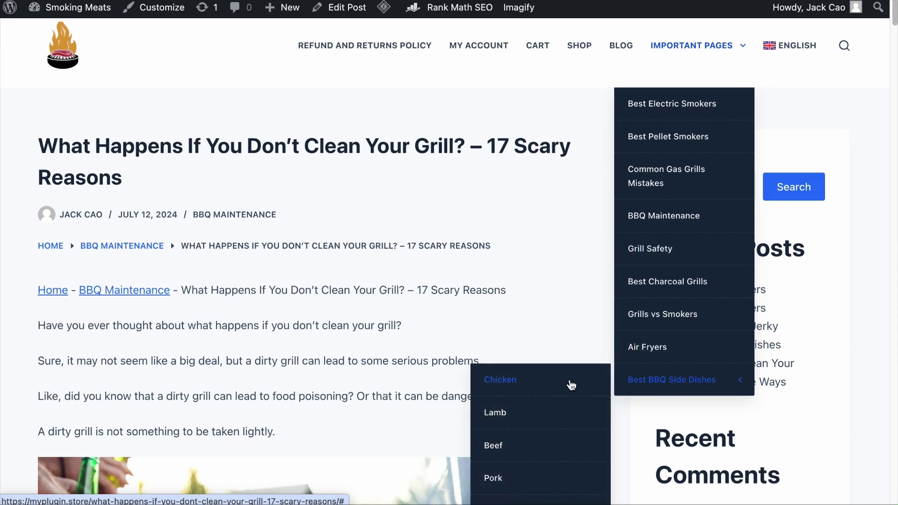
{"action": "scroll", "coordinate": [540, 419], "scroll_direction": "down", "scroll_amount": 5}
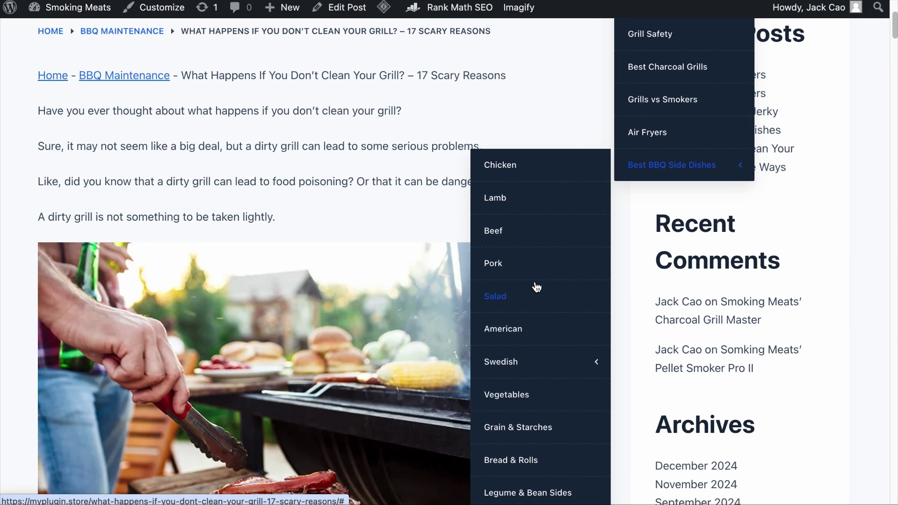
{"action": "mouse_move", "coordinate": [533, 373]}
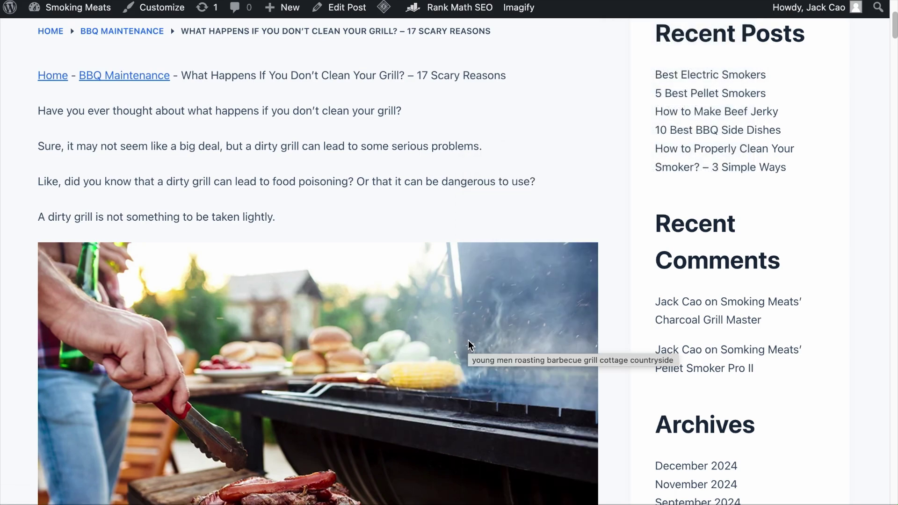
{"action": "scroll", "coordinate": [468, 346], "scroll_direction": "up", "scroll_amount": 5}
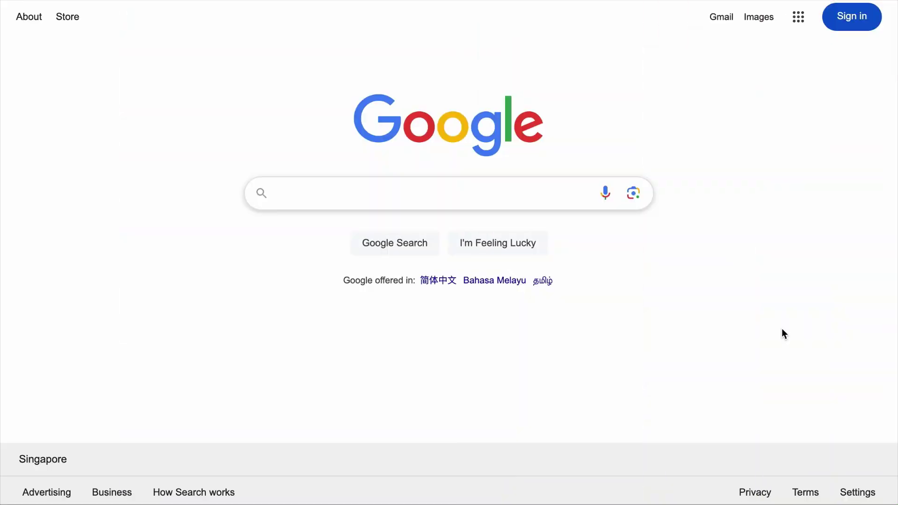
Search Google for "Best WordPress Themes".
{"action": "left_click", "coordinate": [561, 197]}
{"action": "type", "text": "Best Word"}
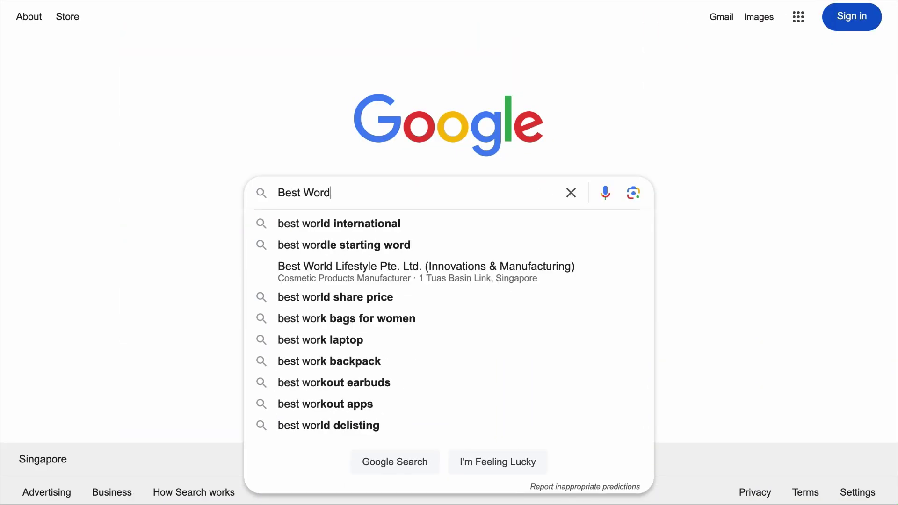
{"action": "type", "text": "Press Themes"}
{"action": "key", "text": "Return"}
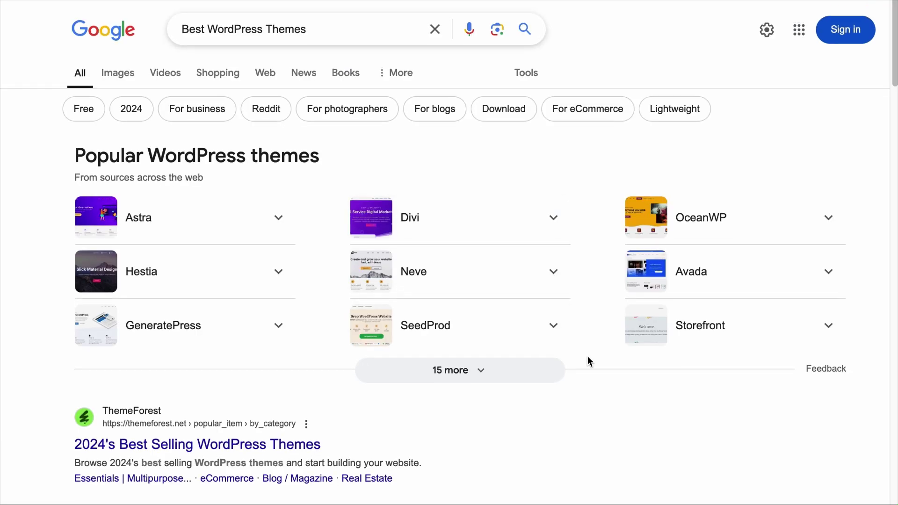
Browse further down the search results and open the IONOS, ColibriWP, WP Manage Ninja and Digital Suncity pages in separate tabs.
{"action": "scroll", "coordinate": [590, 364], "scroll_direction": "down", "scroll_amount": 15}
{"action": "scroll", "coordinate": [593, 372], "scroll_direction": "down", "scroll_amount": 15}
{"action": "left_click", "coordinate": [353, 412]}
{"action": "scroll", "coordinate": [354, 413], "scroll_direction": "down", "scroll_amount": 15}
{"action": "left_click", "coordinate": [368, 411]}
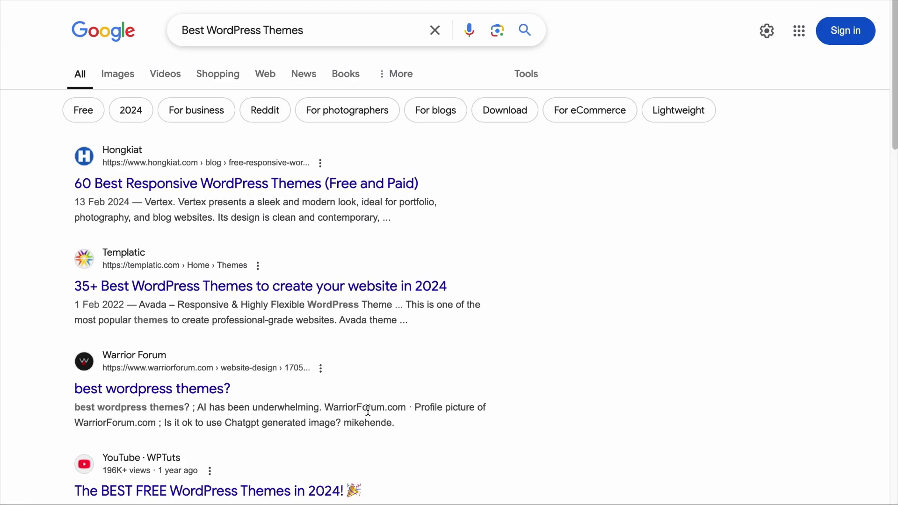
{"action": "scroll", "coordinate": [368, 409], "scroll_direction": "down", "scroll_amount": 15}
{"action": "left_click", "coordinate": [332, 412]}
{"action": "right_click", "coordinate": [339, 175]}
{"action": "right_click", "coordinate": [300, 286]}
{"action": "right_click", "coordinate": [297, 287]}
{"action": "left_click", "coordinate": [321, 296]}
{"action": "right_click", "coordinate": [274, 388]}
{"action": "left_click", "coordinate": [294, 400]}
{"action": "scroll", "coordinate": [268, 401], "scroll_direction": "down", "scroll_amount": 3}
{"action": "right_click", "coordinate": [255, 392]}
{"action": "left_click", "coordinate": [257, 398]}
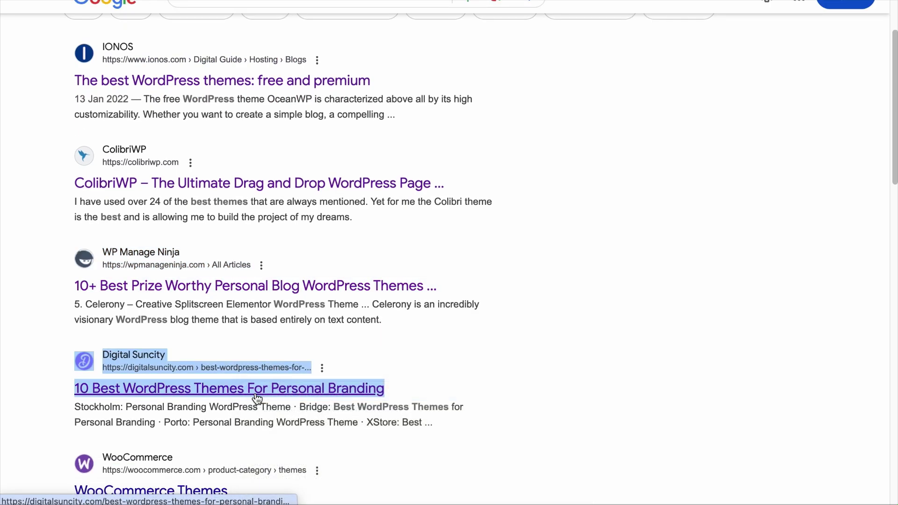
Compare the header navigation menus of the IONOS, Colibri, WP Manage Ninja and Digital Suncity sites, and return to the search results.
{"action": "key", "text": "ctrl+Tab"}
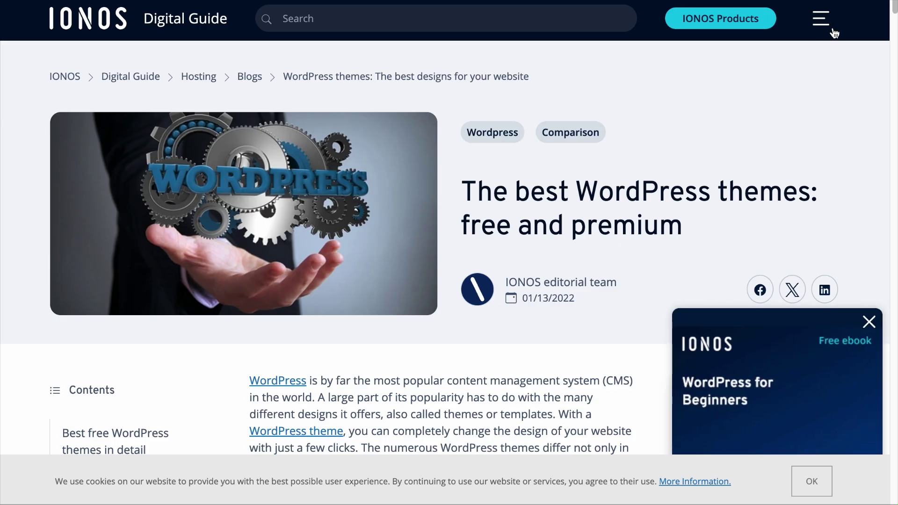
{"action": "left_click", "coordinate": [828, 24]}
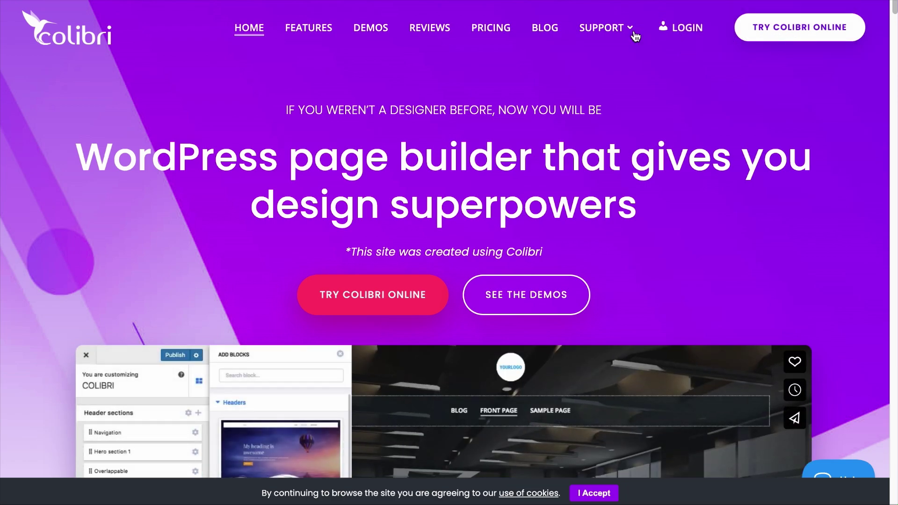
{"action": "mouse_move", "coordinate": [621, 41]}
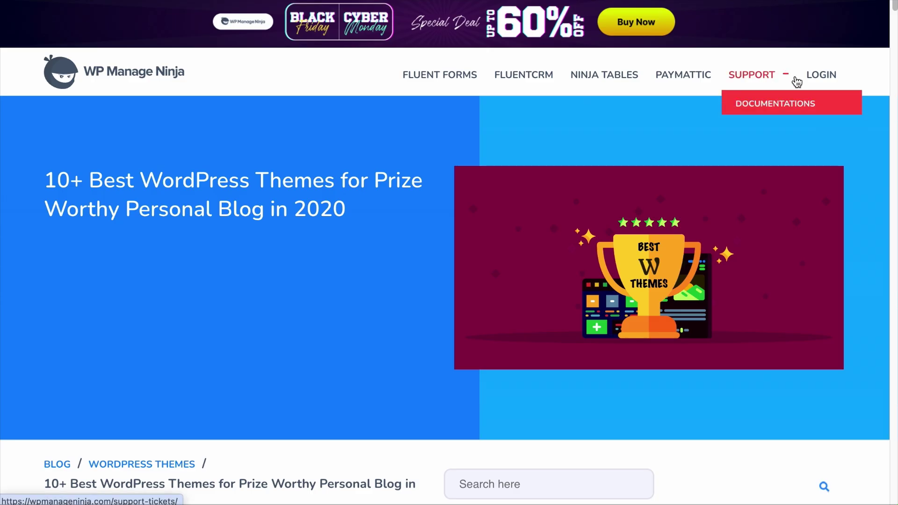
{"action": "mouse_move", "coordinate": [468, 91]}
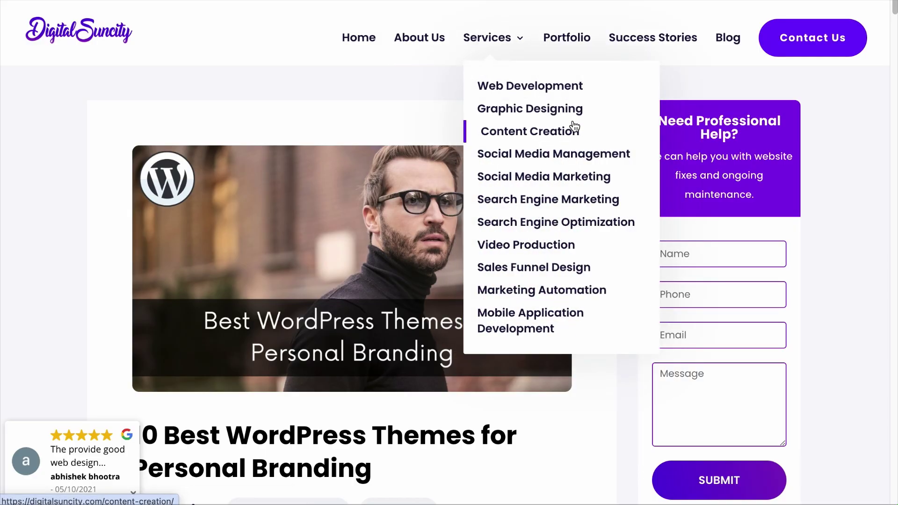
{"action": "key", "text": "alt+Left"}
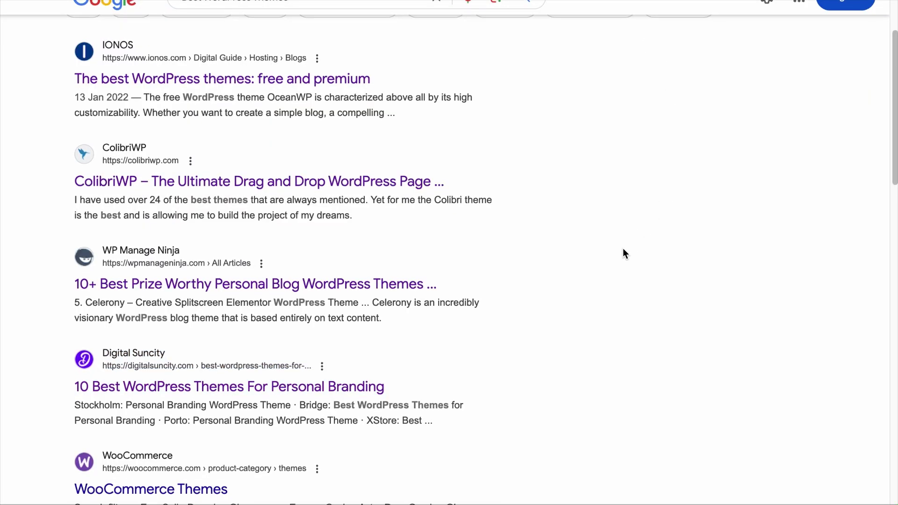
{"action": "scroll", "coordinate": [623, 249], "scroll_direction": "down", "scroll_amount": 5}
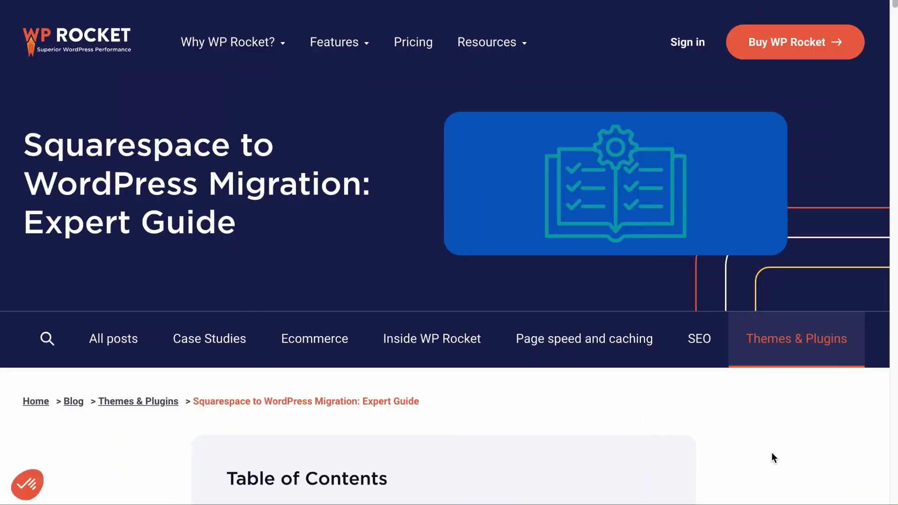
Go through WP Rocket's Squarespace to WordPress migration guide and open the related article on must-have plugins for a photography website.
{"action": "scroll", "coordinate": [771, 456], "scroll_direction": "down", "scroll_amount": 10}
{"action": "scroll", "coordinate": [772, 453], "scroll_direction": "down", "scroll_amount": 15}
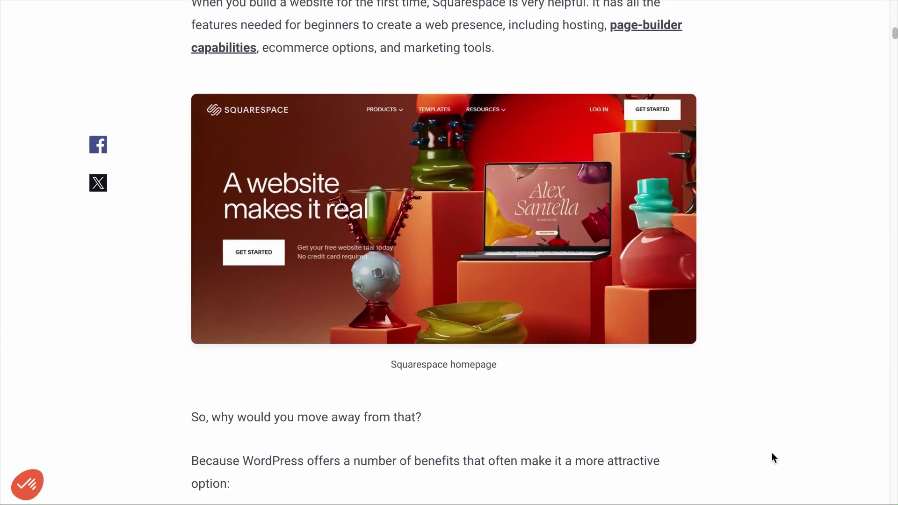
{"action": "scroll", "coordinate": [830, 435], "scroll_direction": "down", "scroll_amount": 20}
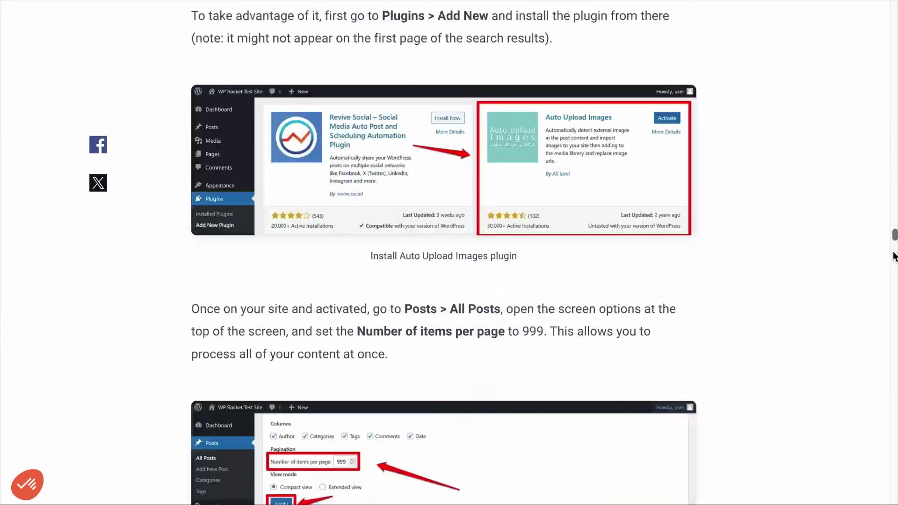
{"action": "scroll", "coordinate": [827, 431], "scroll_direction": "down", "scroll_amount": 20}
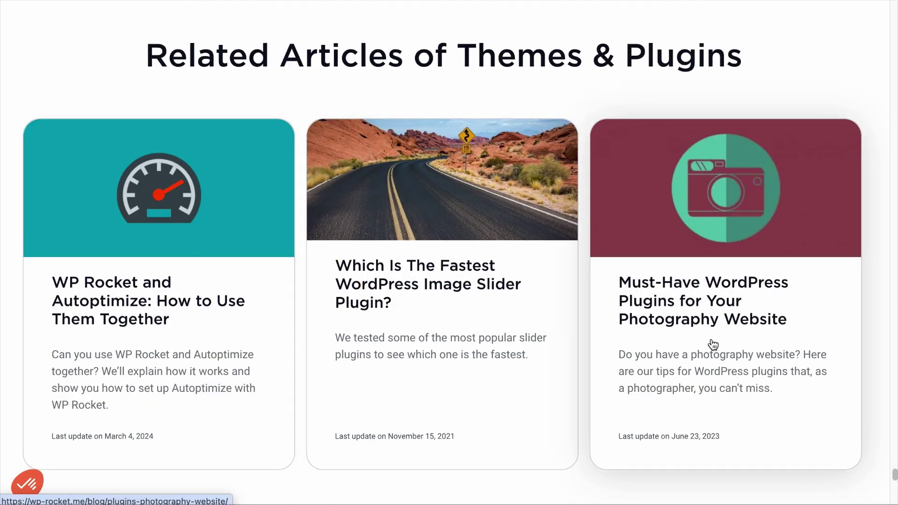
{"action": "left_click", "coordinate": [701, 309]}
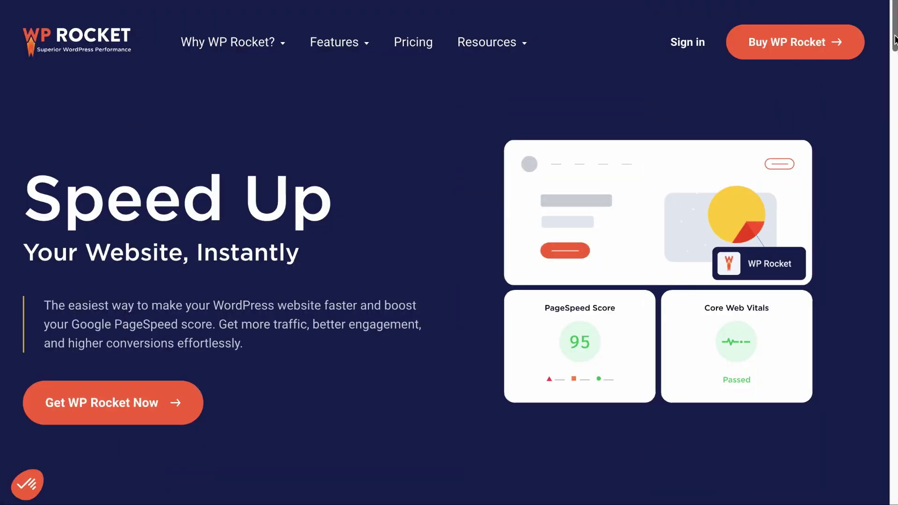
Switch the WP Rocket home page to French through its footer language links and start a search in the page source.
{"action": "scroll", "coordinate": [828, 428], "scroll_direction": "down", "scroll_amount": 20}
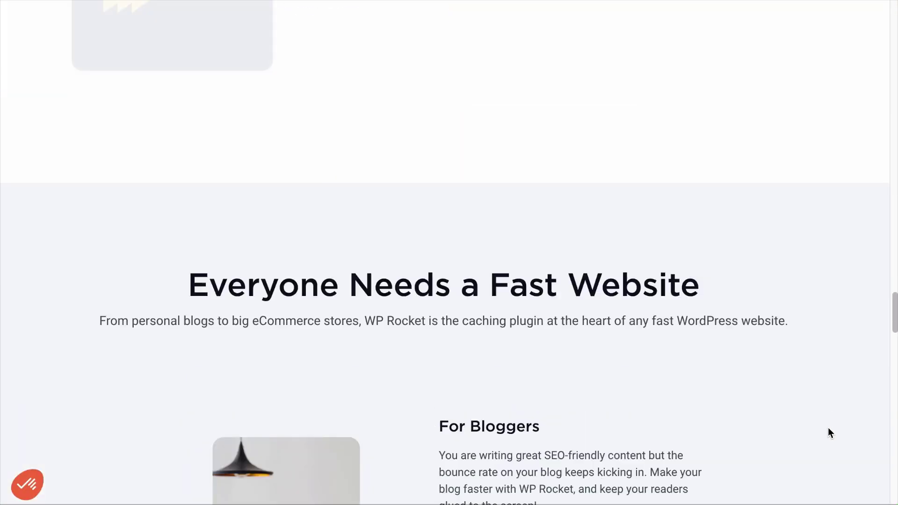
{"action": "scroll", "coordinate": [661, 374], "scroll_direction": "down", "scroll_amount": 10}
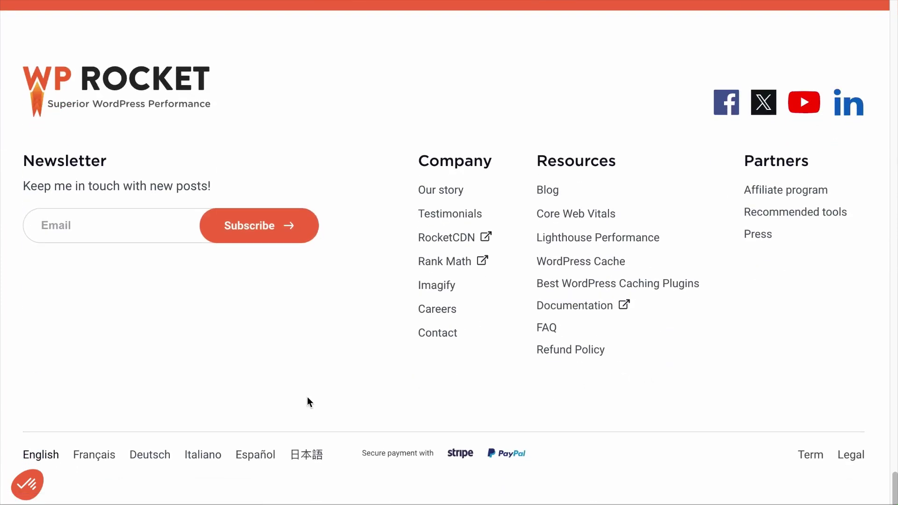
{"action": "left_click", "coordinate": [86, 458]}
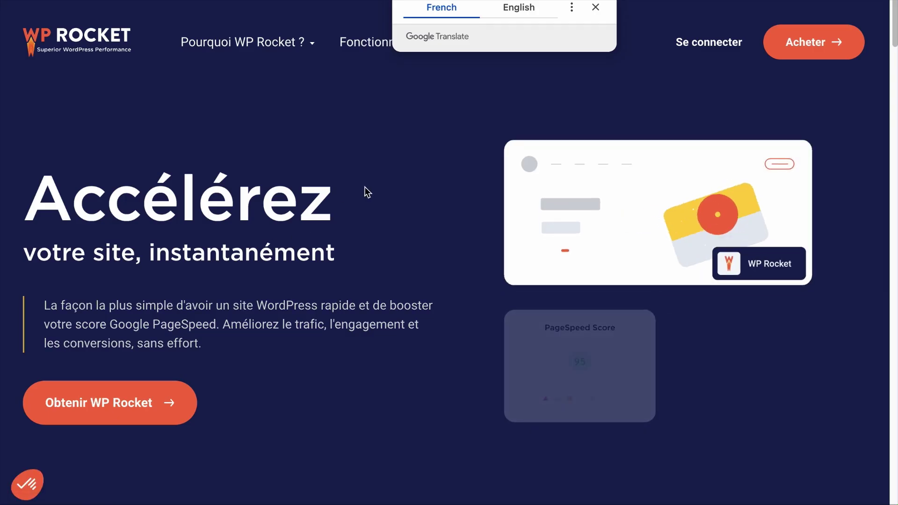
{"action": "right_click", "coordinate": [370, 181]}
{"action": "left_click", "coordinate": [391, 376]}
{"action": "key", "text": "super+f"}
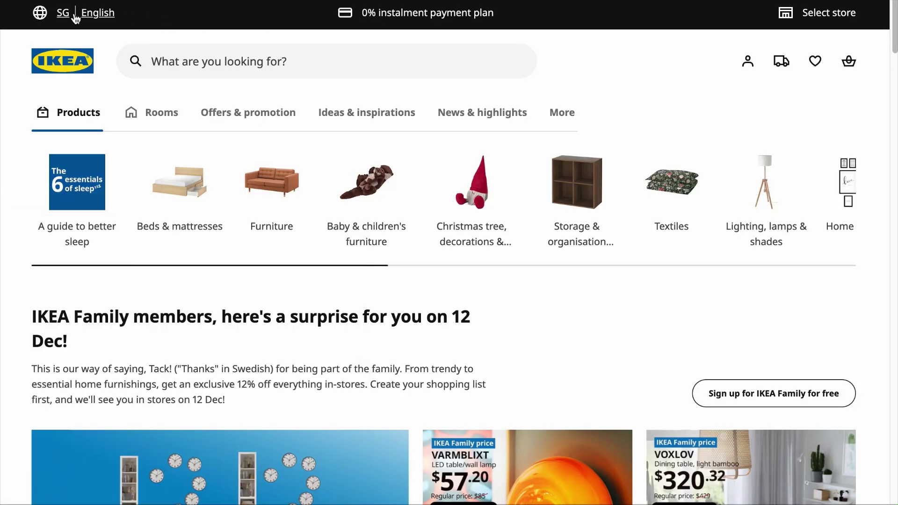
Open the country and language selection on IKEA's Singapore site and look through its list of online stores.
{"action": "left_click", "coordinate": [75, 18]}
{"action": "left_click", "coordinate": [80, 85]}
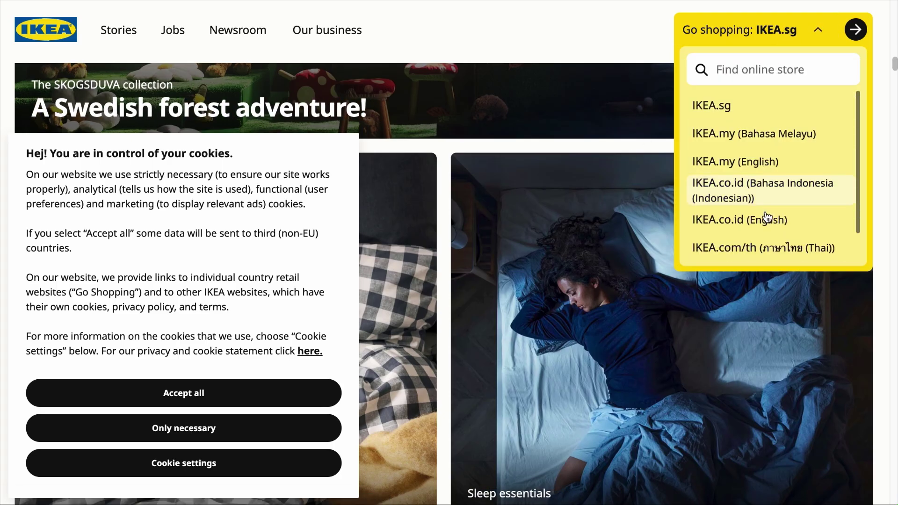
{"action": "scroll", "coordinate": [776, 134], "scroll_direction": "down", "scroll_amount": 1}
{"action": "left_click", "coordinate": [776, 118]}
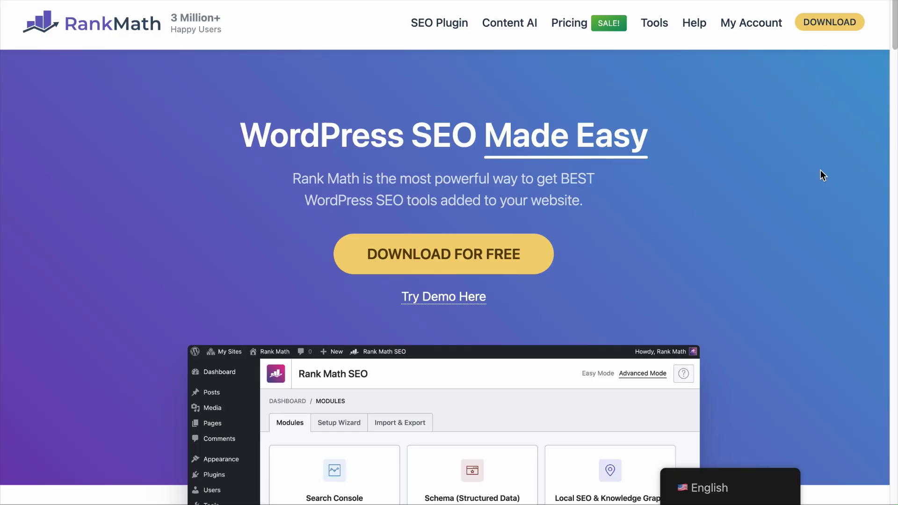
Switch the RankMath home page to Japanese and view its page source.
{"action": "mouse_move", "coordinate": [769, 501]}
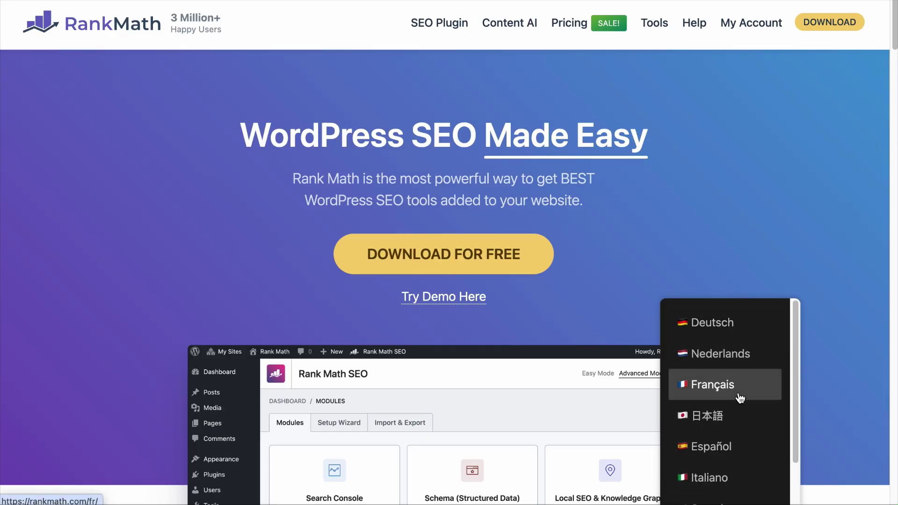
{"action": "left_click", "coordinate": [742, 419]}
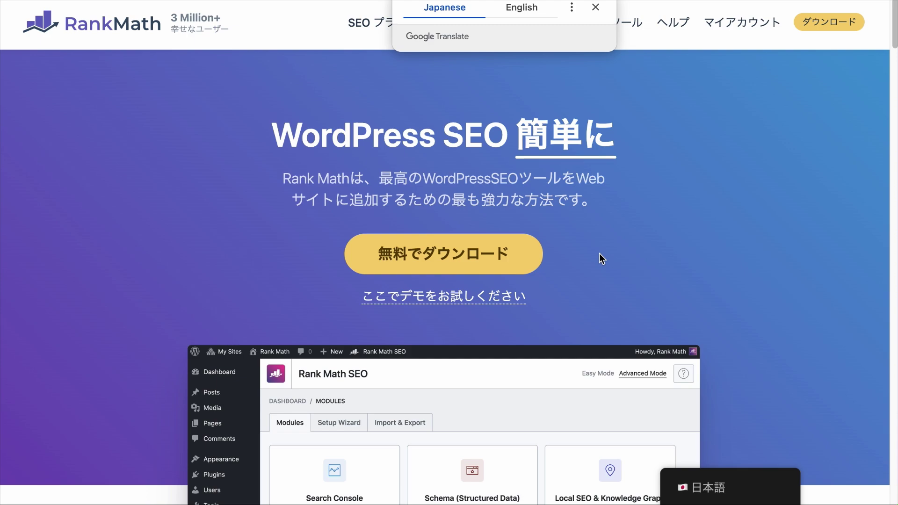
{"action": "right_click", "coordinate": [592, 229]}
{"action": "left_click", "coordinate": [615, 421]}
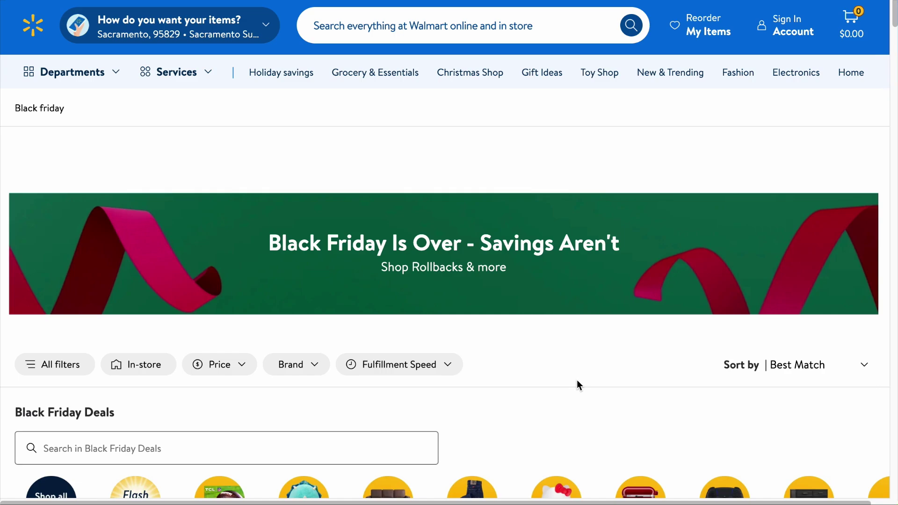
Look through the Black Friday deals page on Walmart's website.
{"action": "scroll", "coordinate": [578, 385], "scroll_direction": "down", "scroll_amount": 4}
{"action": "scroll", "coordinate": [578, 384], "scroll_direction": "down", "scroll_amount": 1}
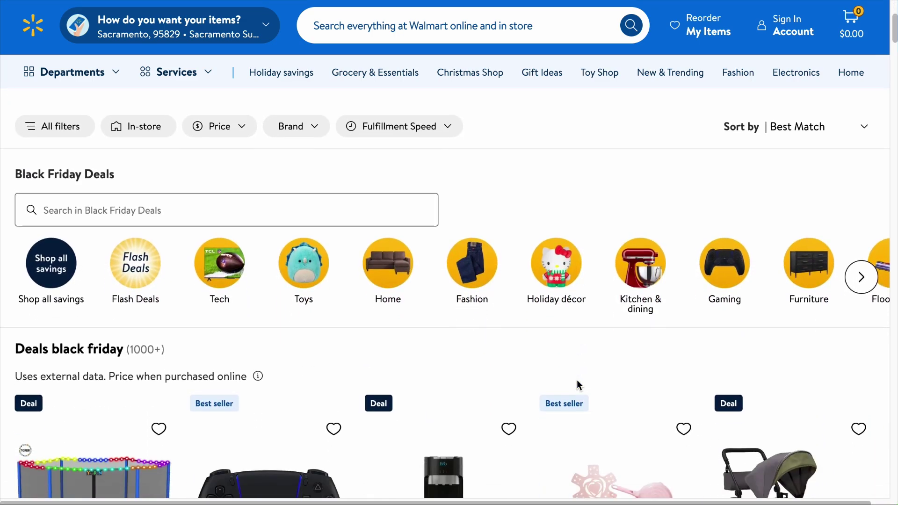